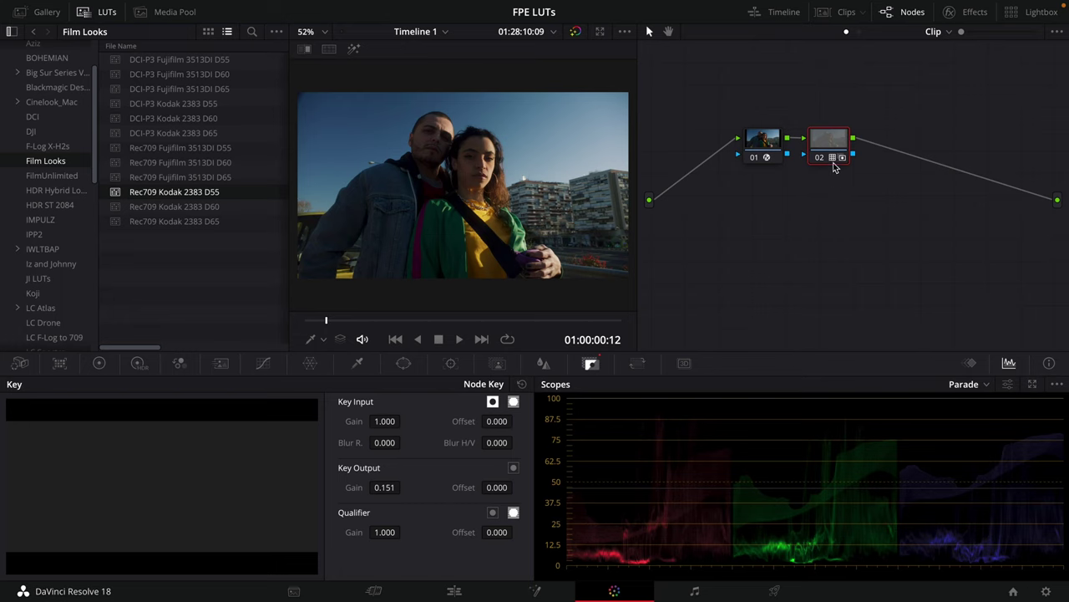
Clear the LUT and key adjustment from node 02 and spread the two nodes further apart
left_click(887, 156)
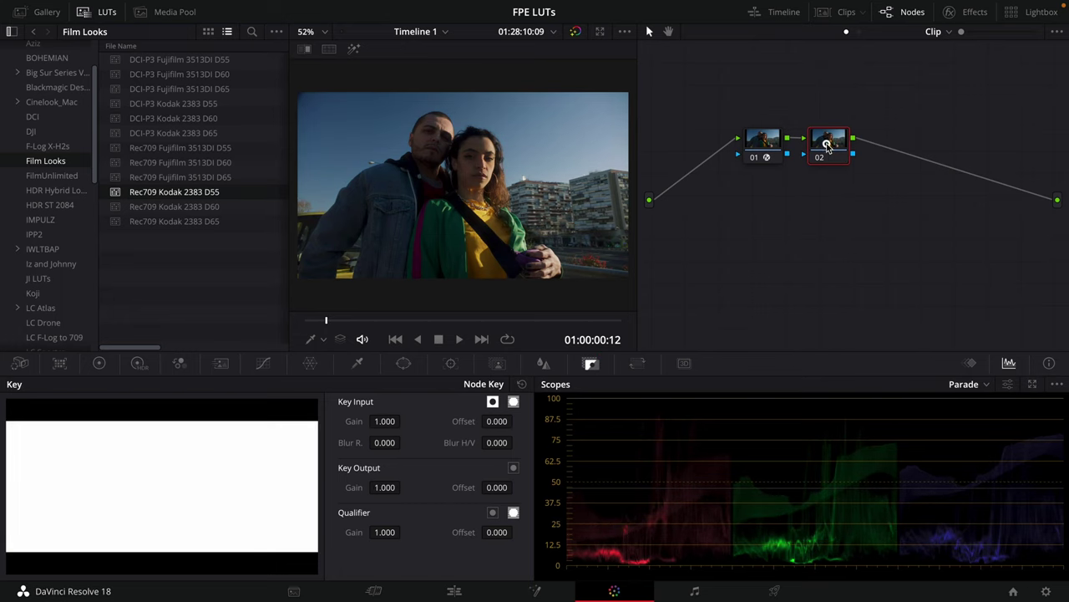
left_click_drag(827, 147, 869, 146)
left_click_drag(761, 139, 746, 139)
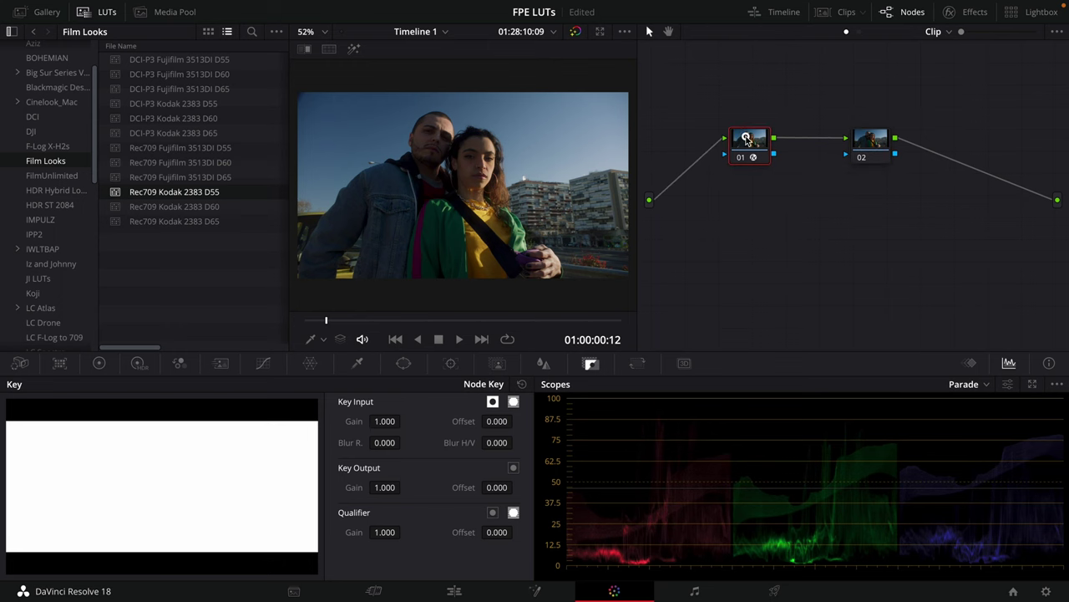
Review node 01's Color Space Transform settings and the timeline color space in the project's color management settings
left_click(974, 13)
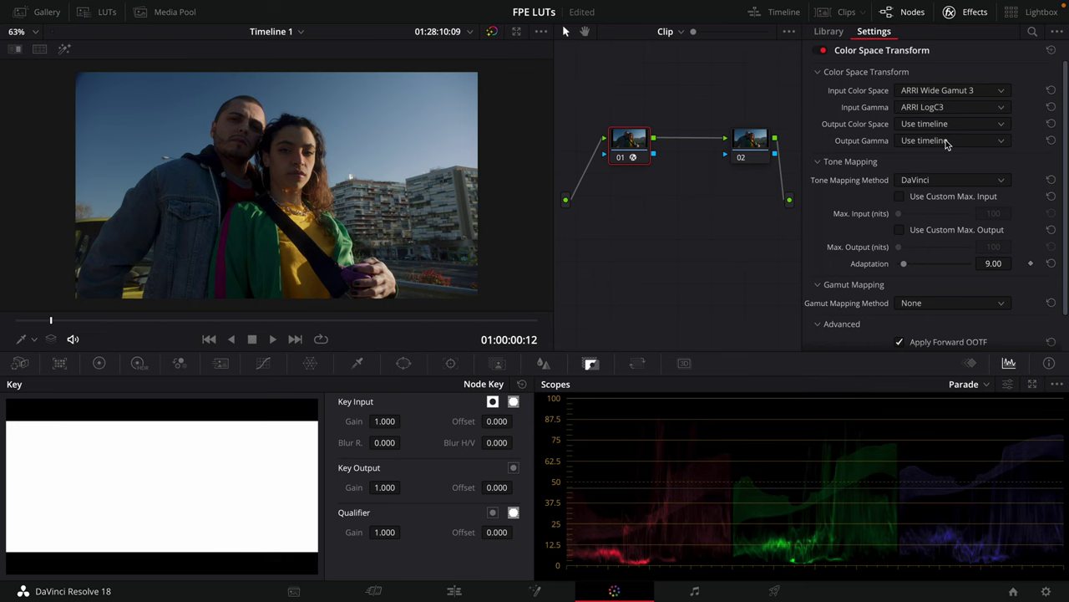
key("shift+9")
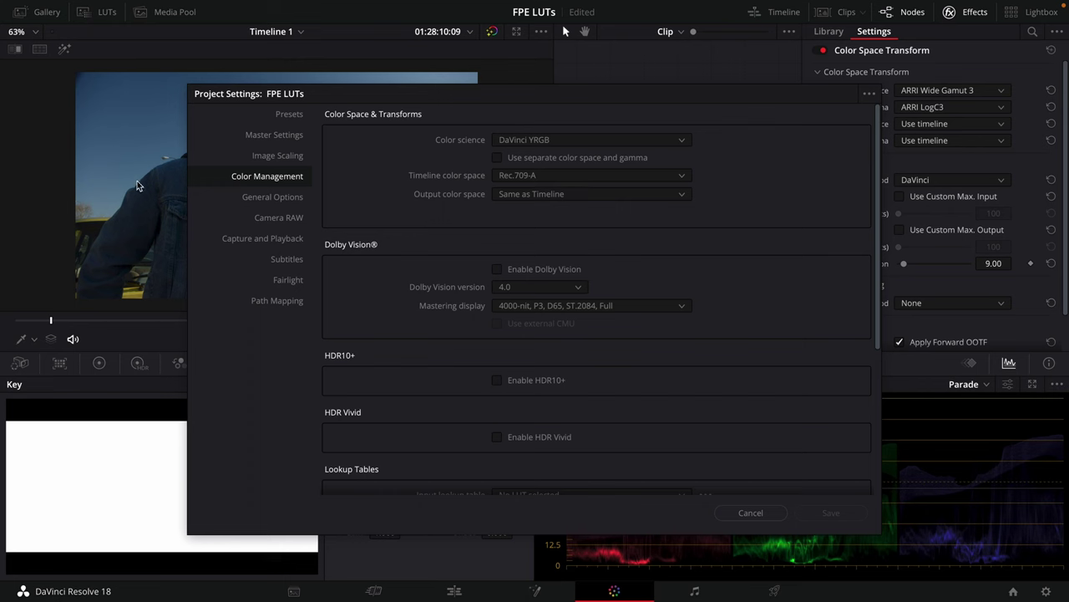
left_click(747, 506)
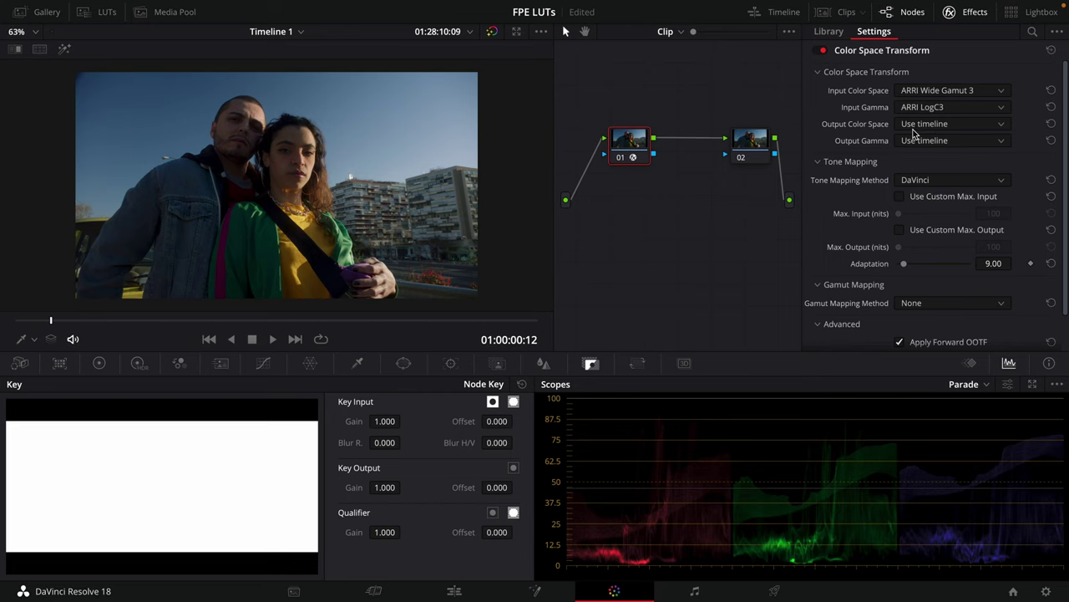
left_click(955, 14)
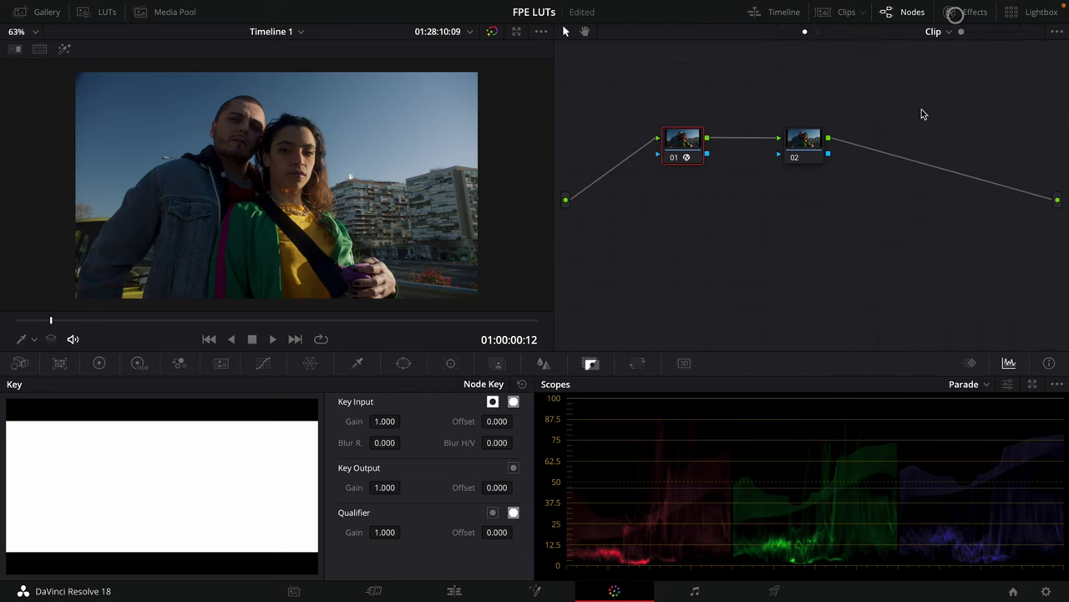
With node 02 selected, browse the Film Looks LUTs and reveal Rec709 Kodak 2383 D55 in Finder
left_click(819, 149)
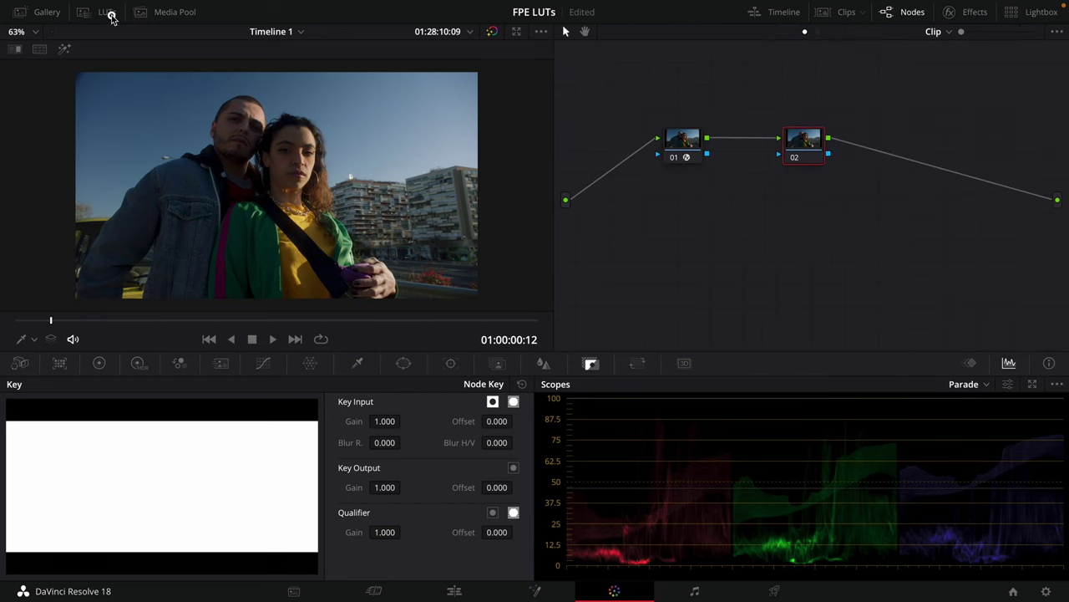
left_click(111, 15)
left_click(98, 363)
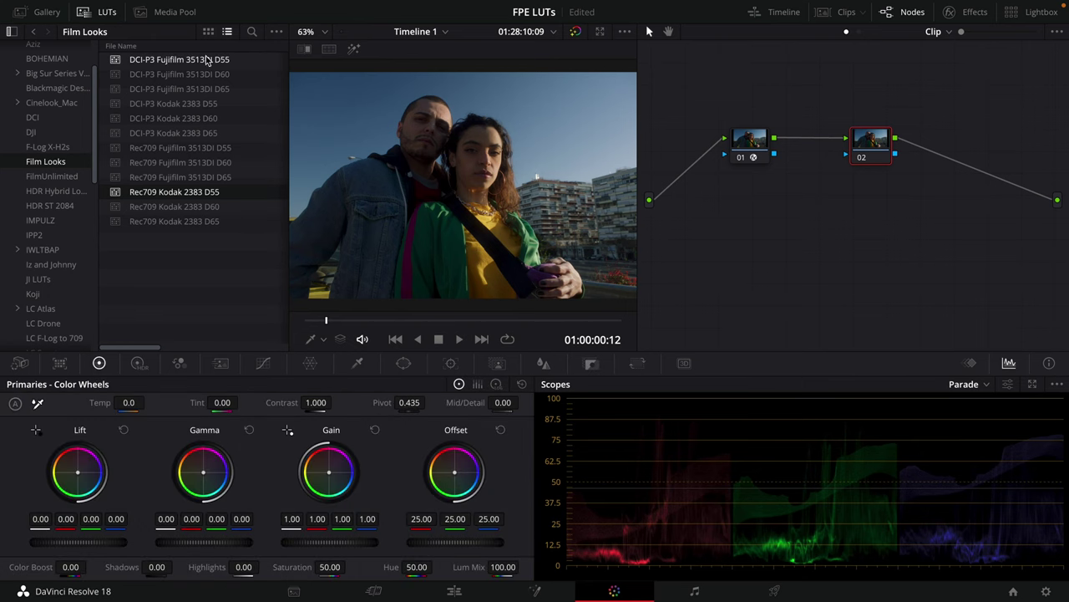
left_click(186, 147)
left_click(182, 222)
left_click(194, 193)
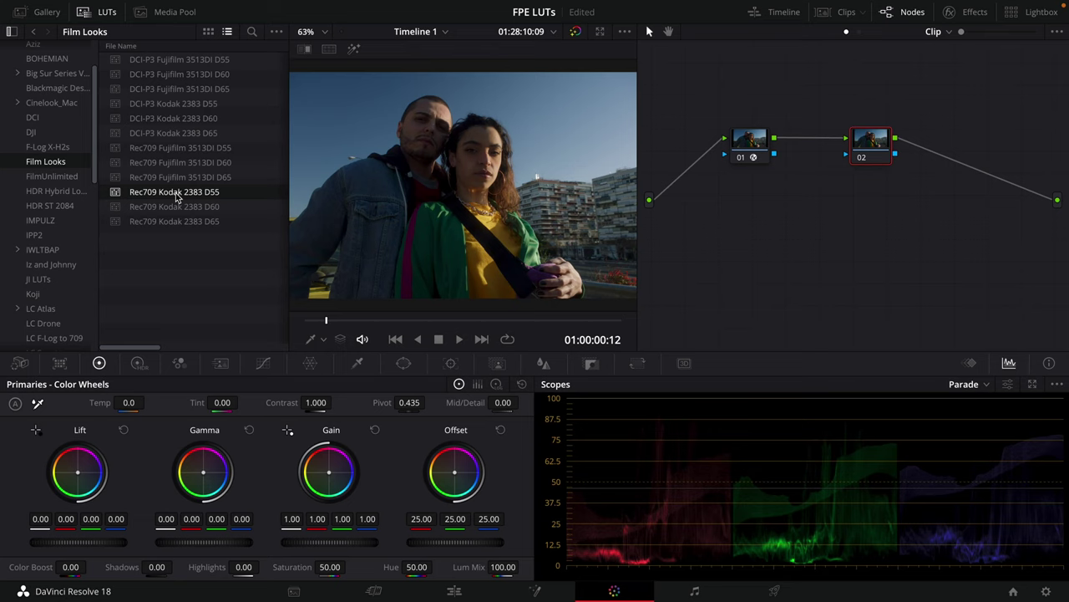
right_click(182, 195)
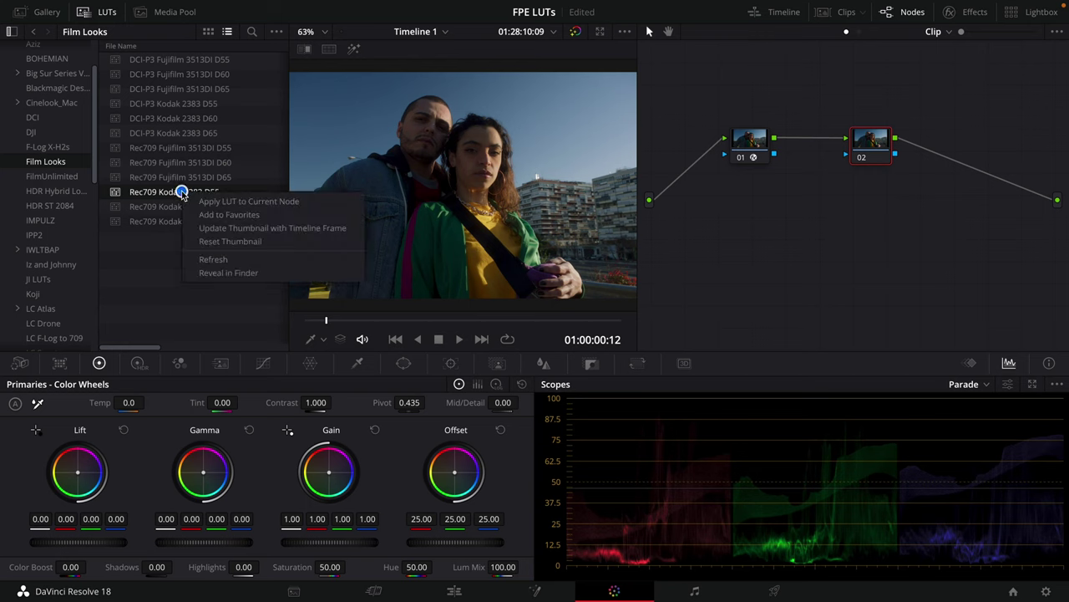
left_click(229, 273)
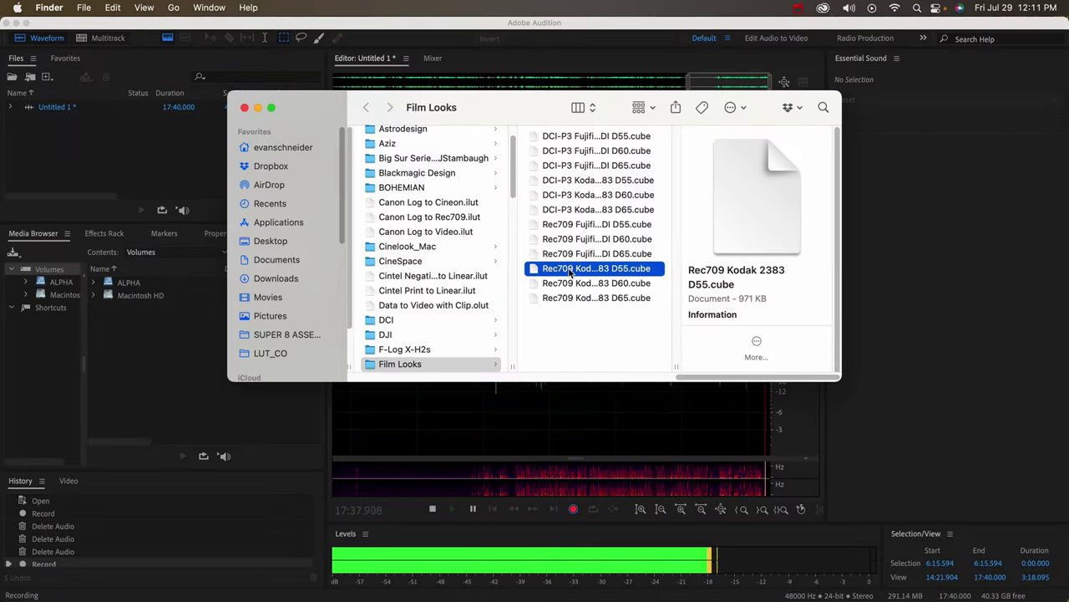
Open Rec709 Kodak 2383 D55.cube in TextEdit and examine the input format line in its header
right_click(572, 269)
mouse_move(593, 291)
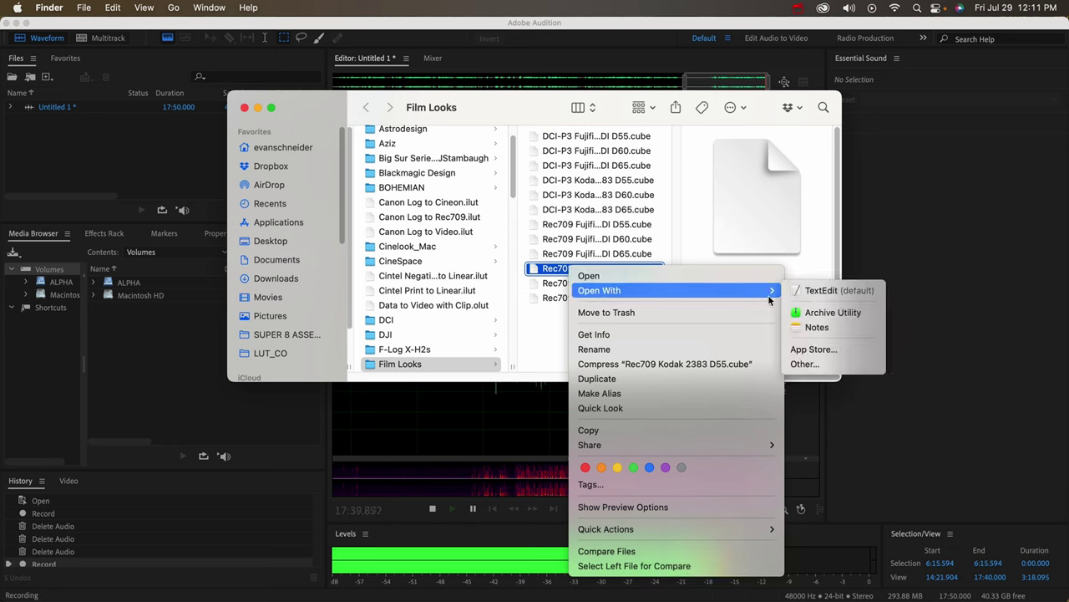
left_click(830, 291)
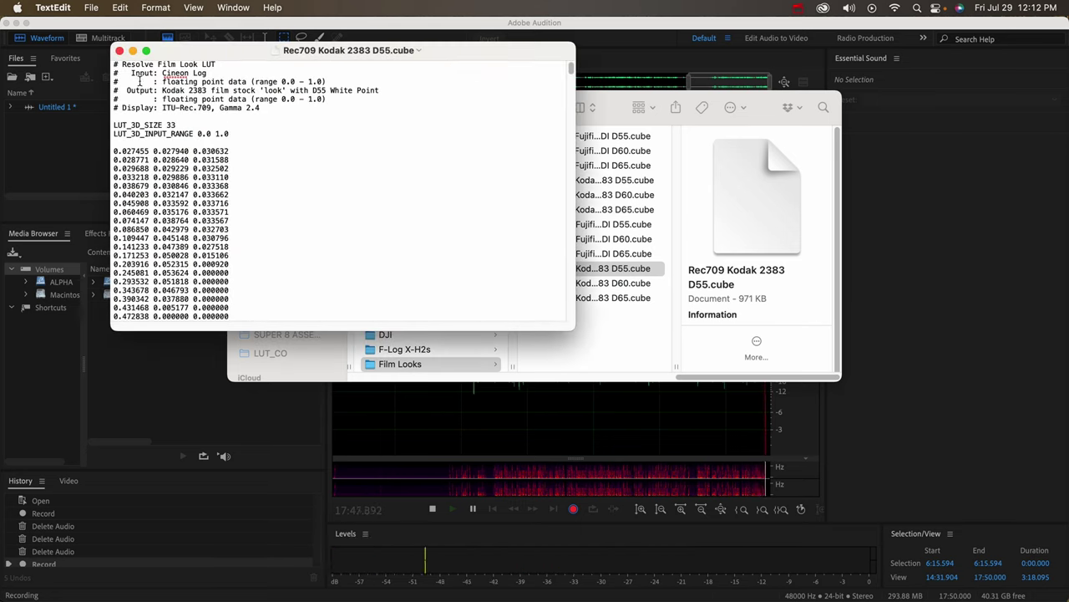
left_click_drag(128, 74, 211, 73)
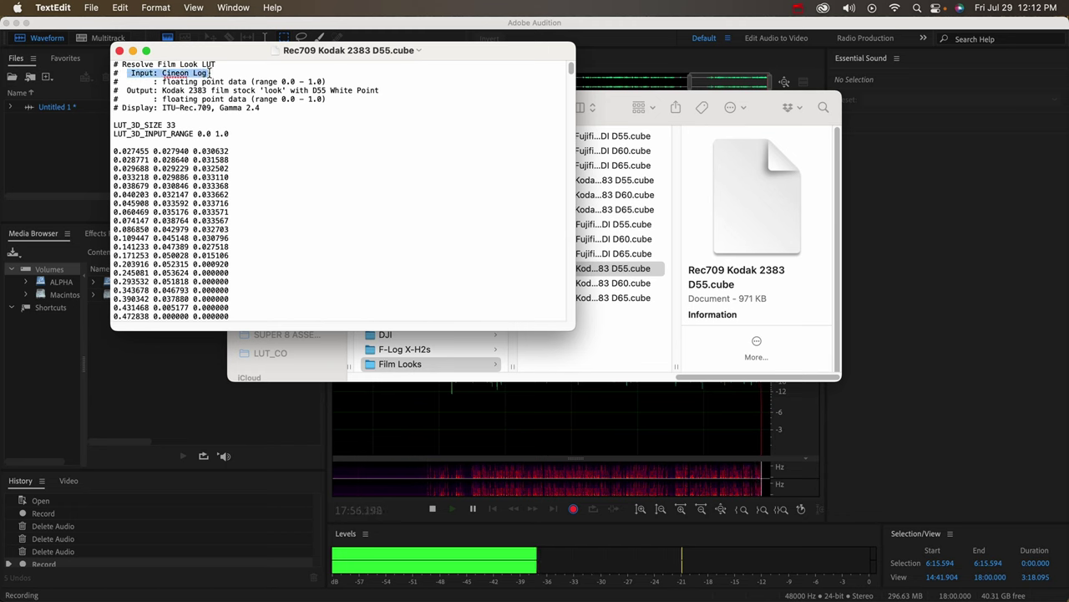
left_click(200, 74)
left_click_drag(128, 74, 219, 73)
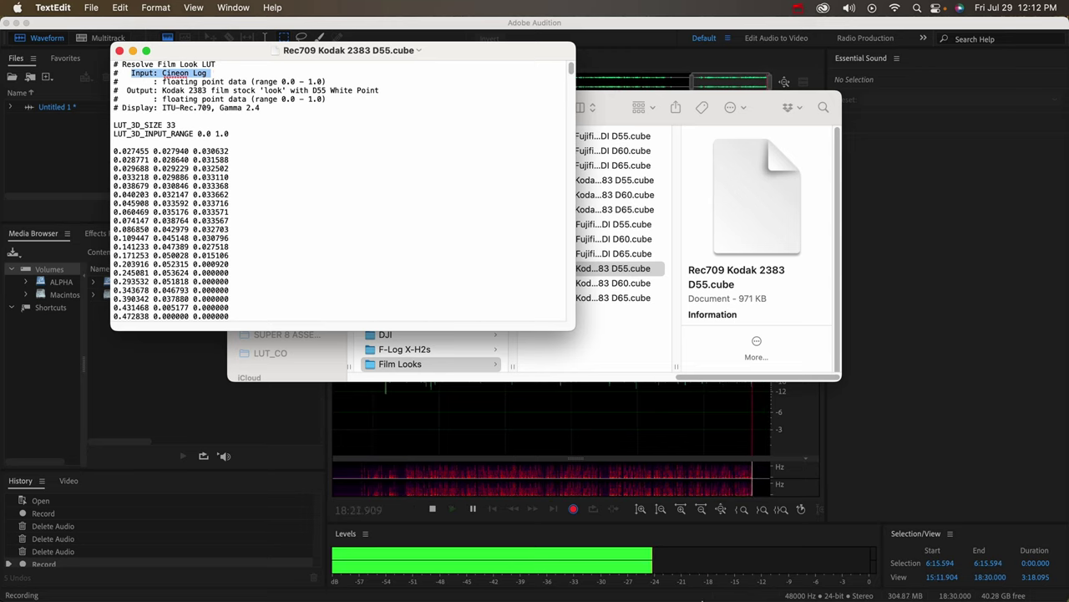
Switch back to DaVinci Resolve and apply the Rec709 Kodak 2383 D55 LUT to the single node of a new grade version
left_click(633, 576)
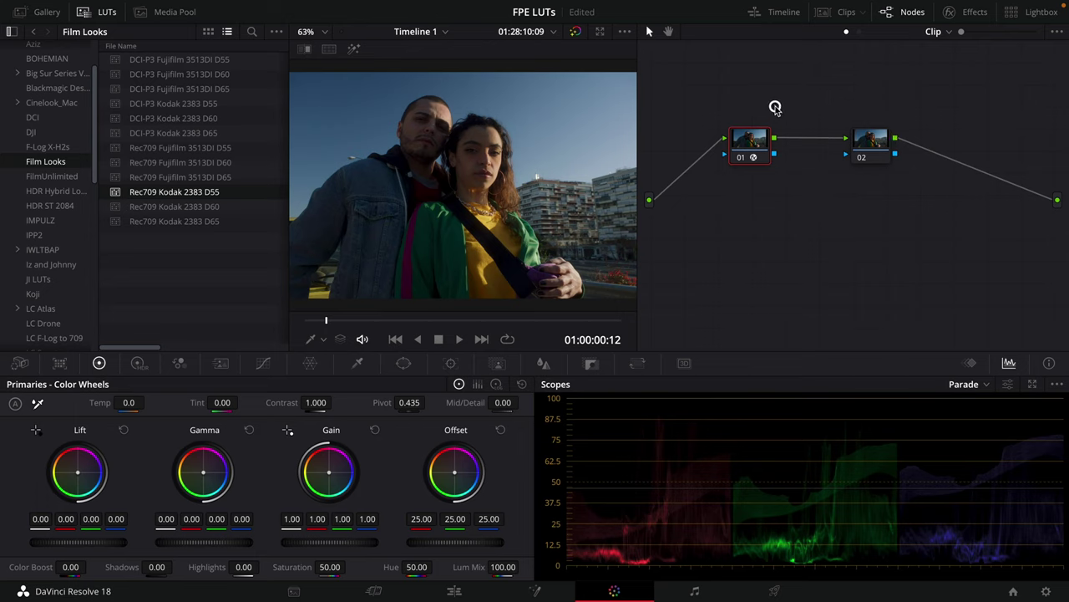
key("super+y")
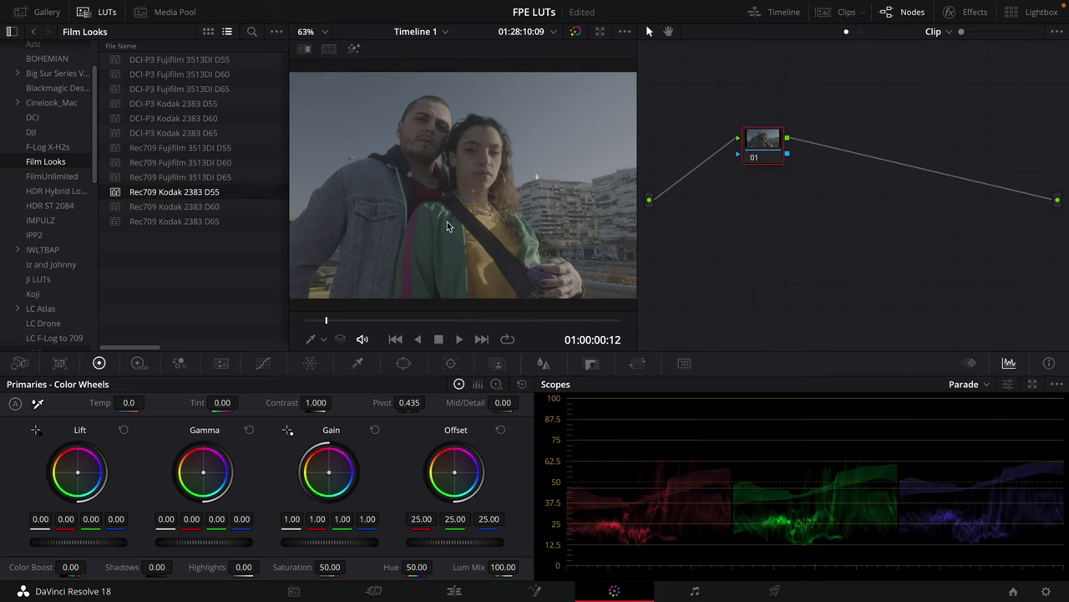
double_click(173, 192)
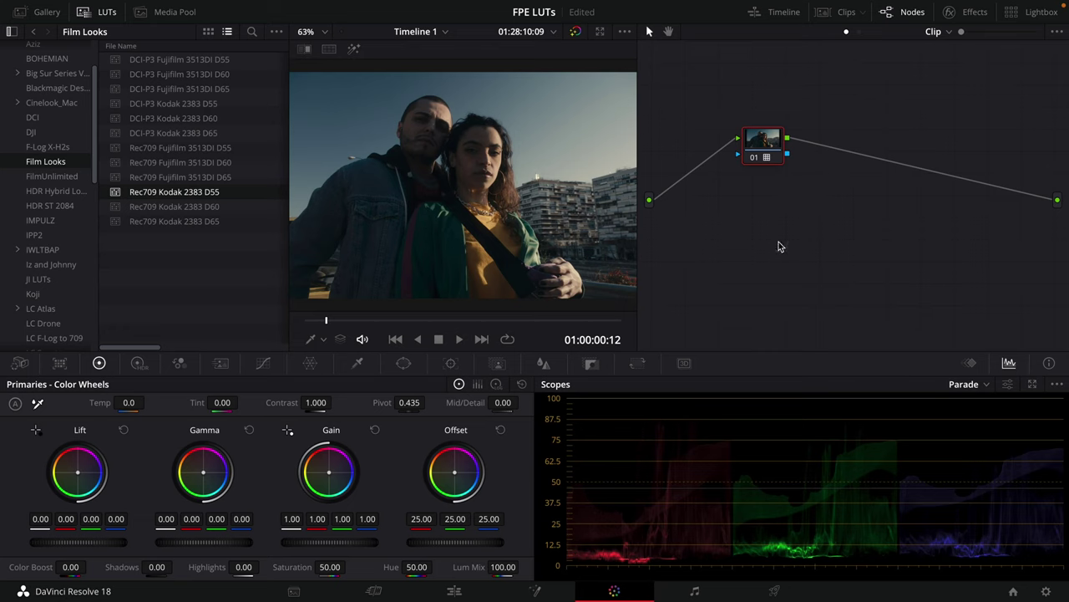
Return to the earlier two-node grade version and insert a serial node after node 01
key("super+b")
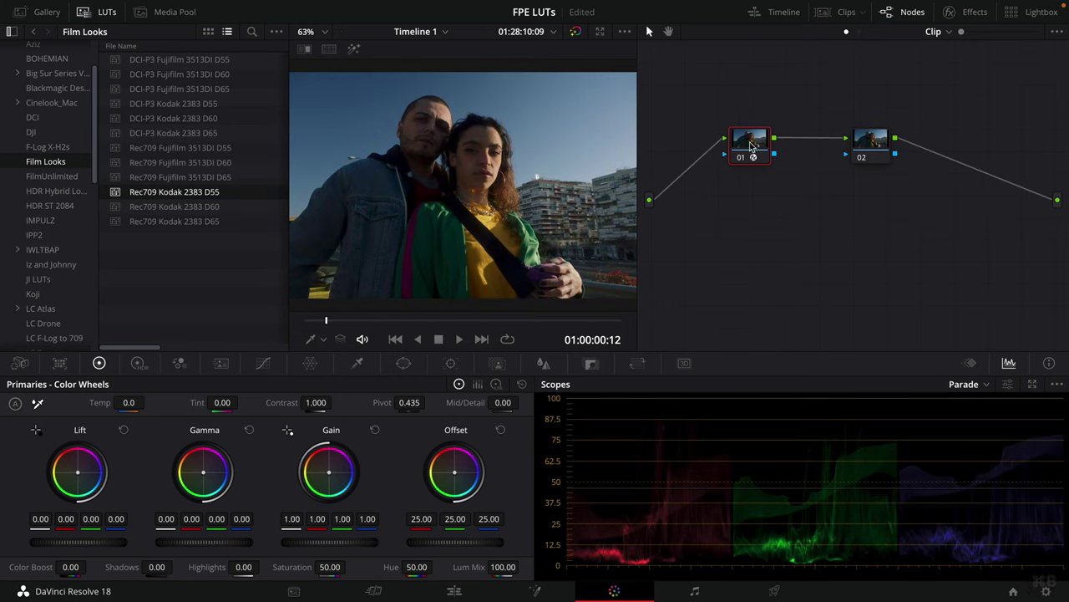
left_click_drag(754, 144, 741, 142)
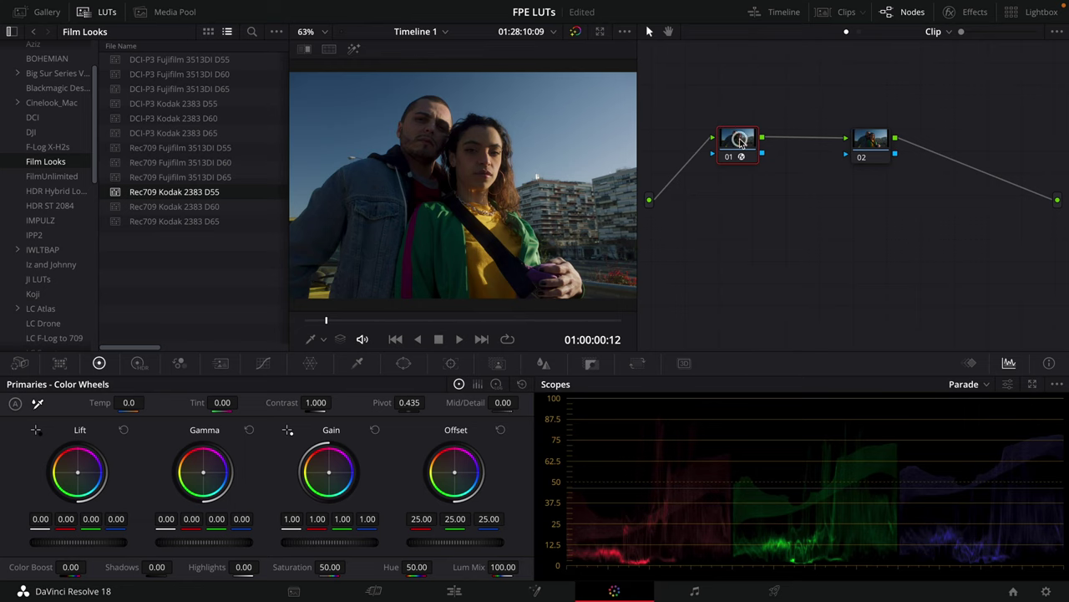
key("alt+s")
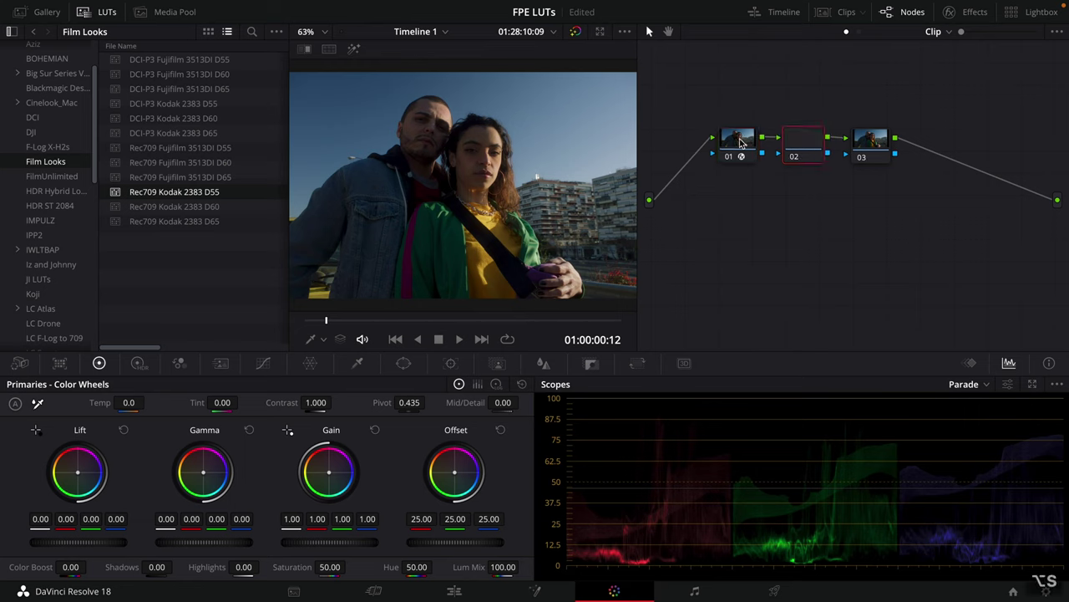
Move node 01 slightly below the other nodes and label it CST
left_click_drag(741, 144, 723, 181)
right_click(732, 182)
left_click(771, 201)
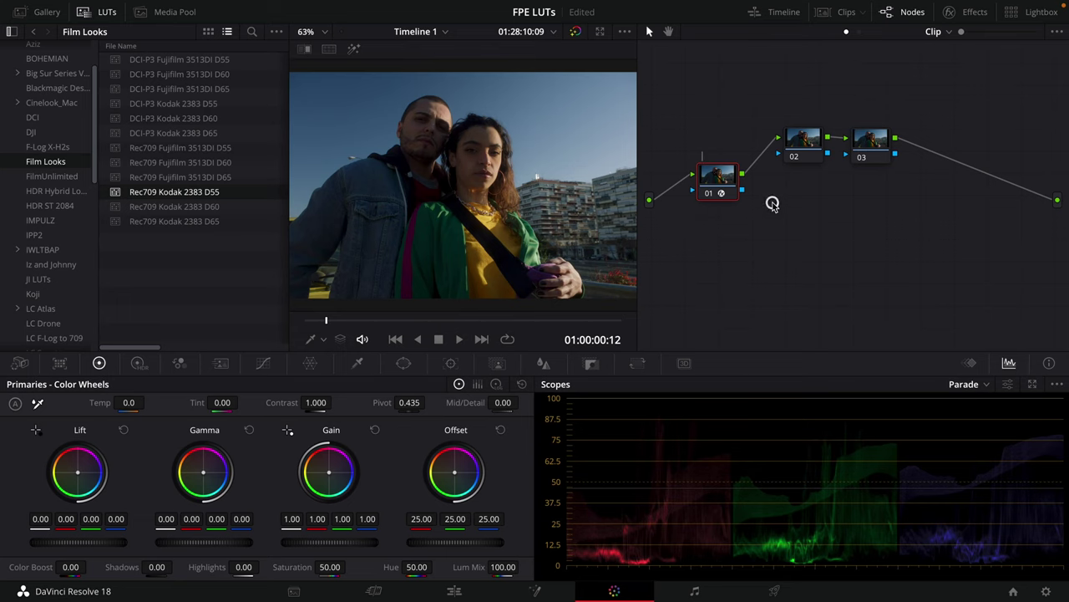
type("CST")
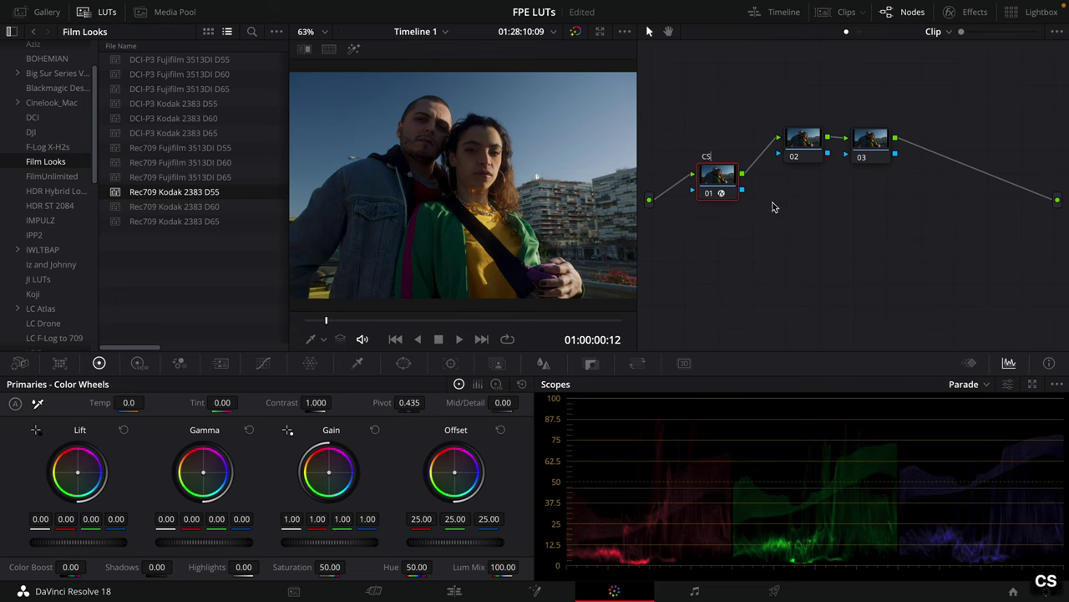
Add a Color Space Transform to node 02 and set its Output Gamma to Cineon Film Log
left_click(789, 133)
left_click_drag(792, 136, 788, 137)
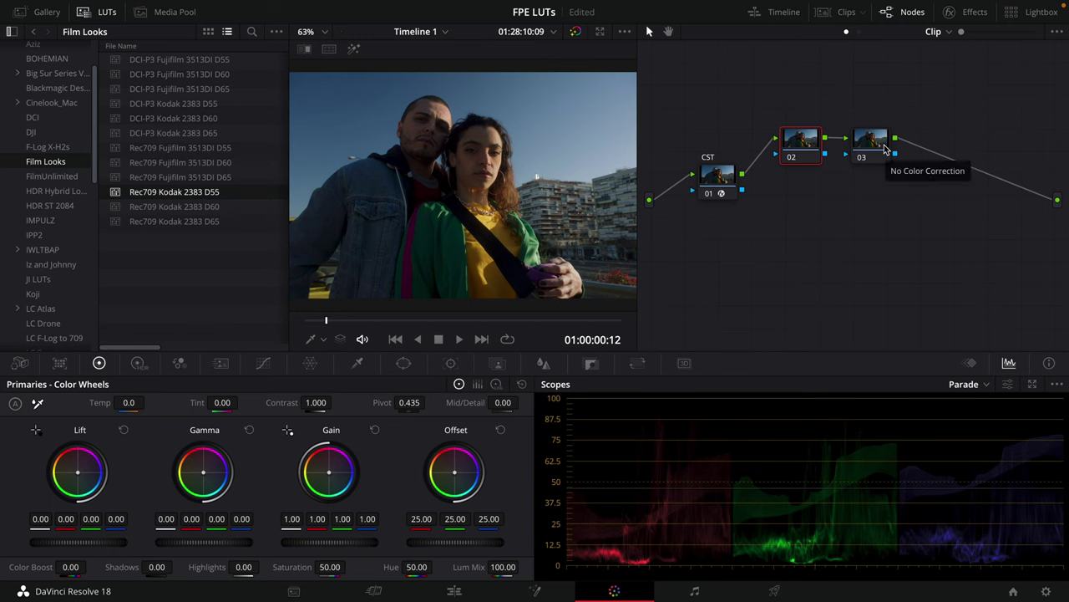
left_click(973, 11)
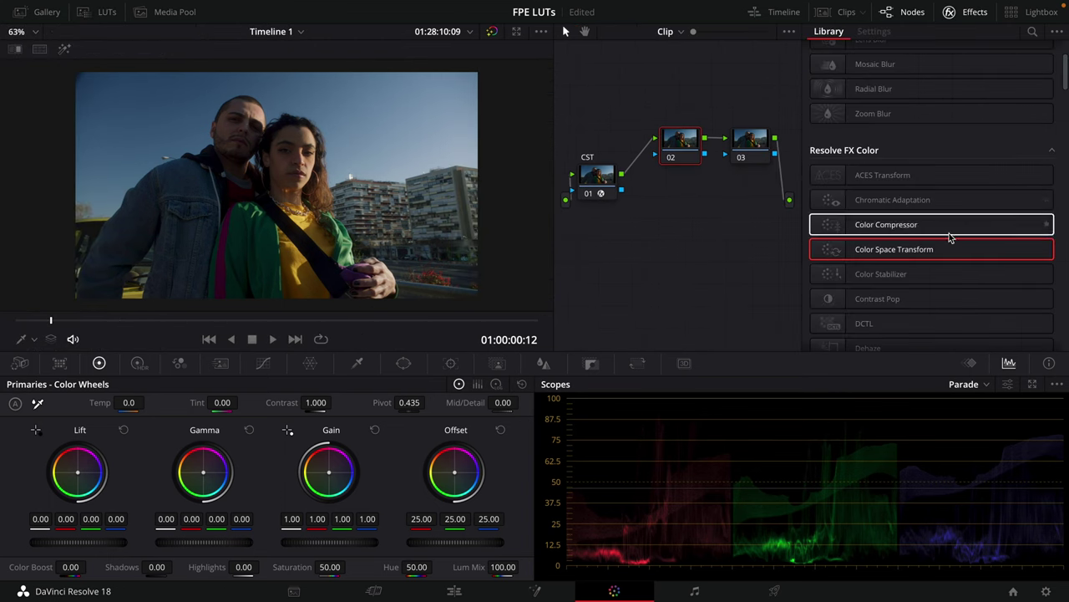
left_click_drag(930, 249, 683, 143)
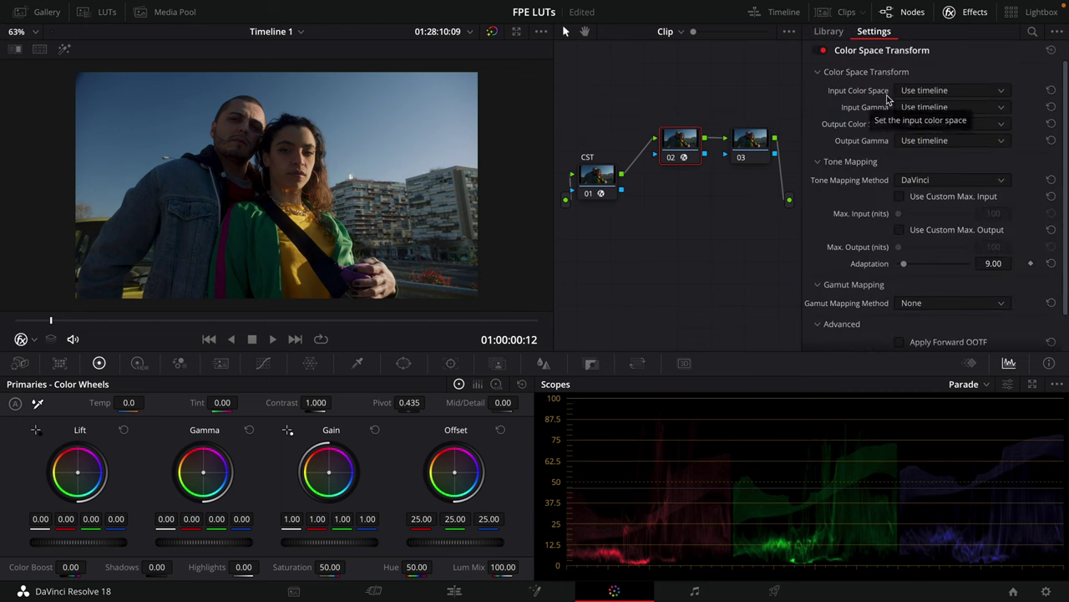
left_click(925, 141)
scroll(955, 216, "down", 5)
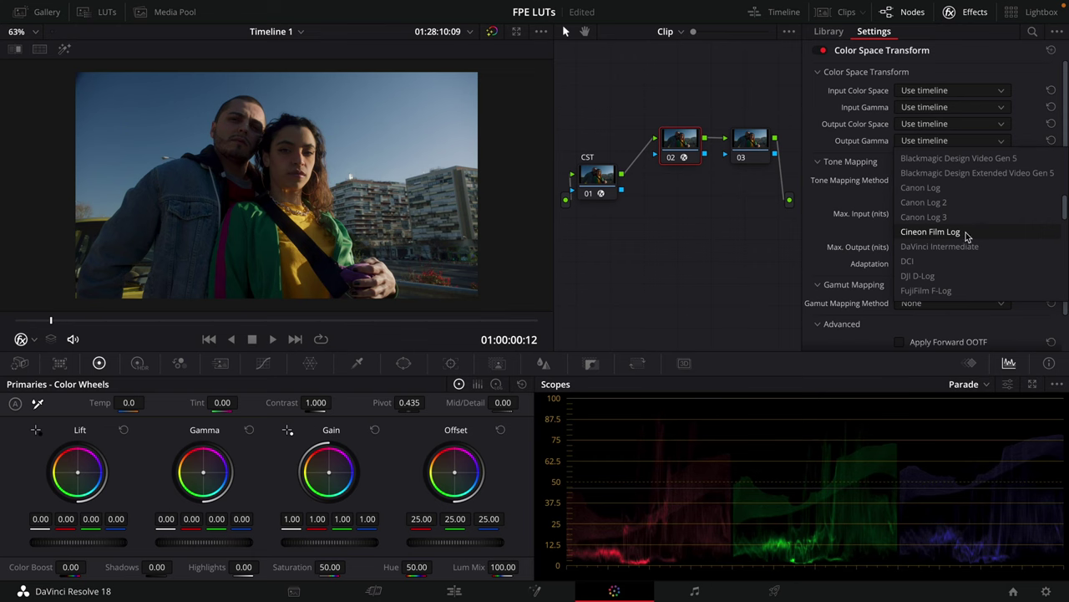
left_click(966, 233)
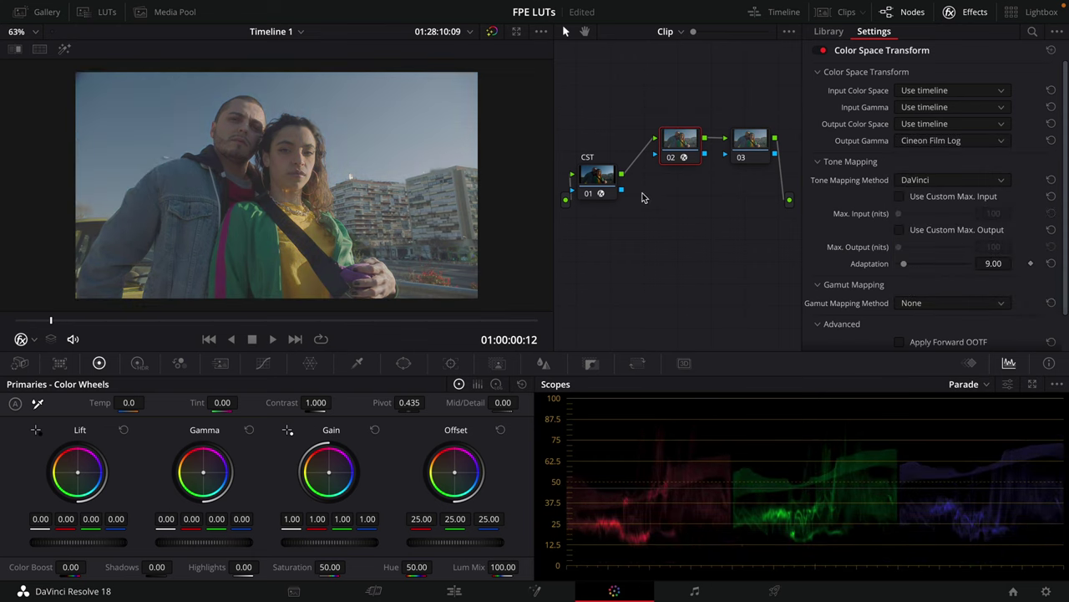
Check the CST node's transform settings, and apply the Rec709 Kodak 2383 D55 LUT to node 03
left_click(598, 178)
left_click_drag(598, 179, 601, 179)
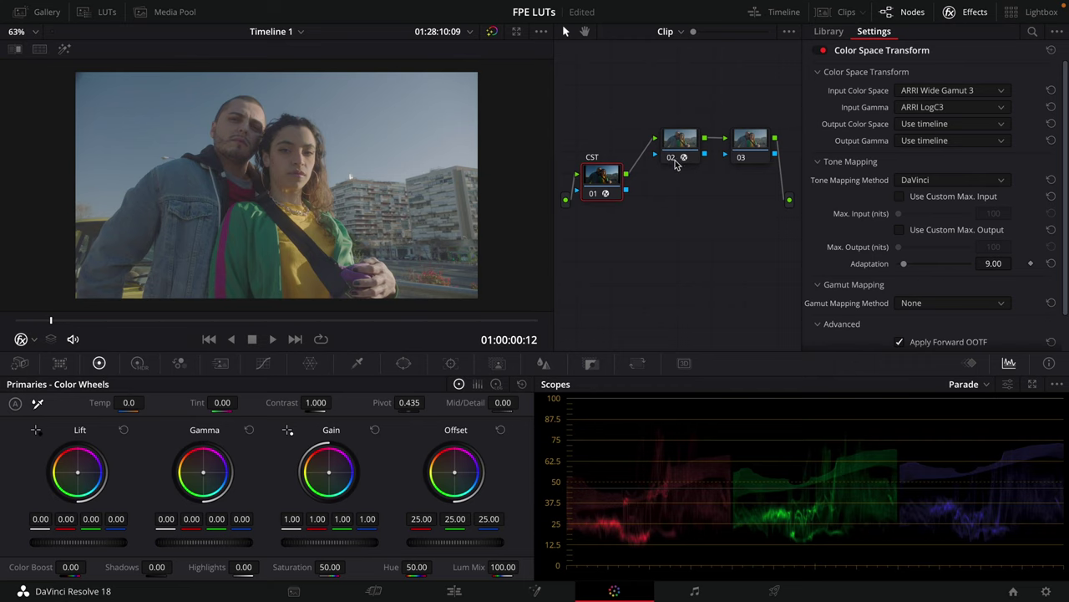
left_click(758, 151)
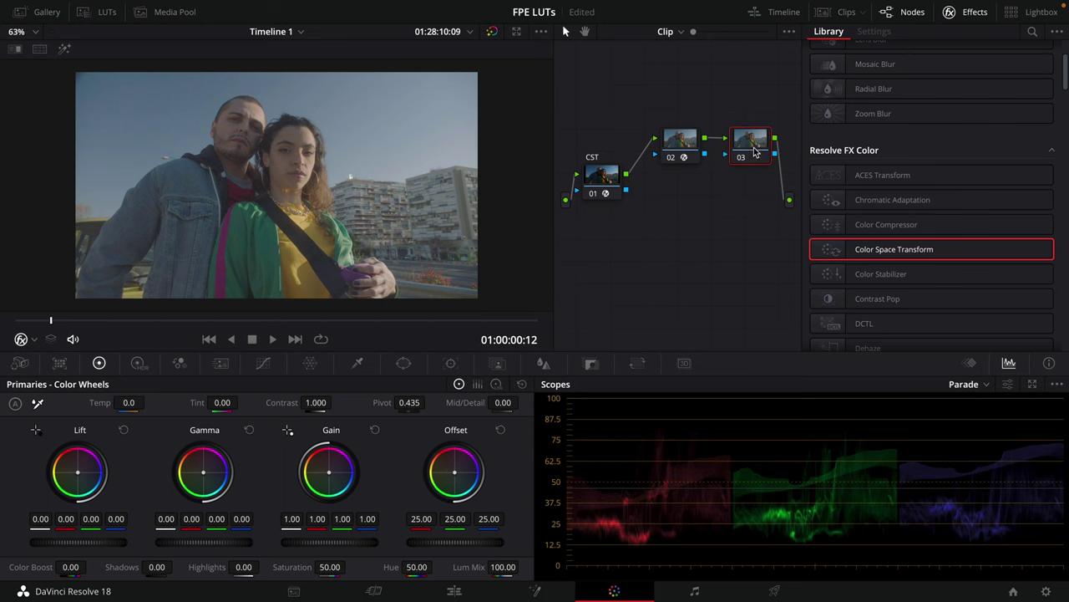
left_click(100, 13)
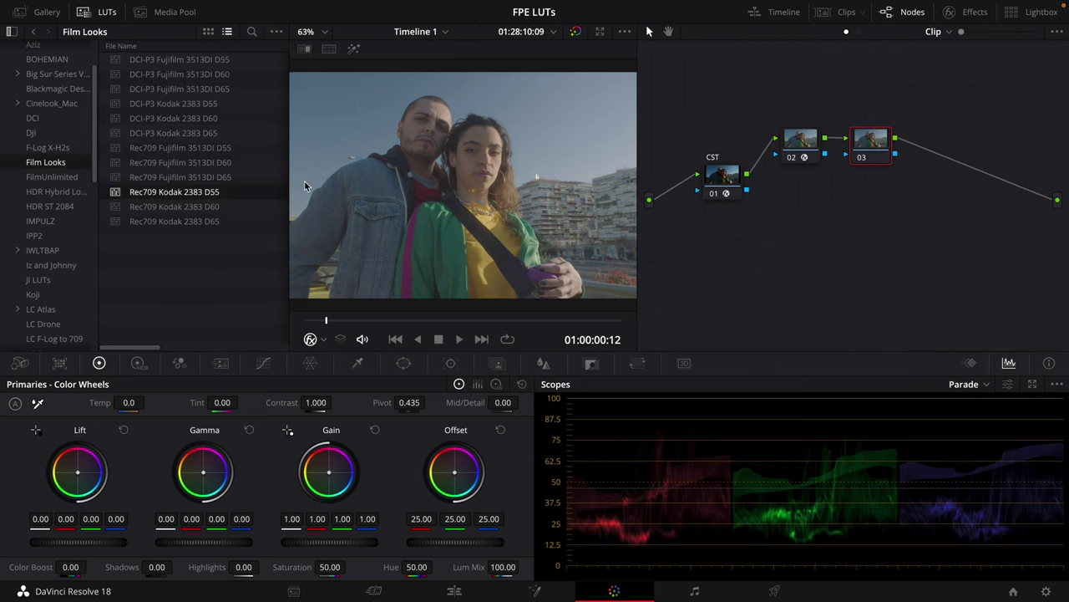
double_click(214, 196)
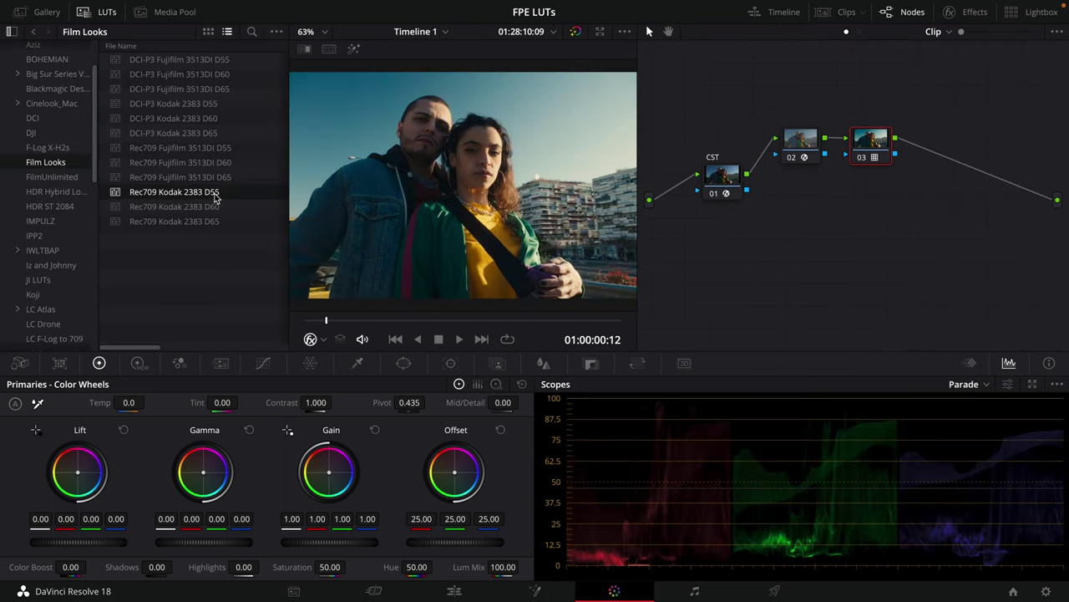
Compare the three-node grade with the version that has the LUT applied directly to the log image
scroll(386, 192, "down", 3)
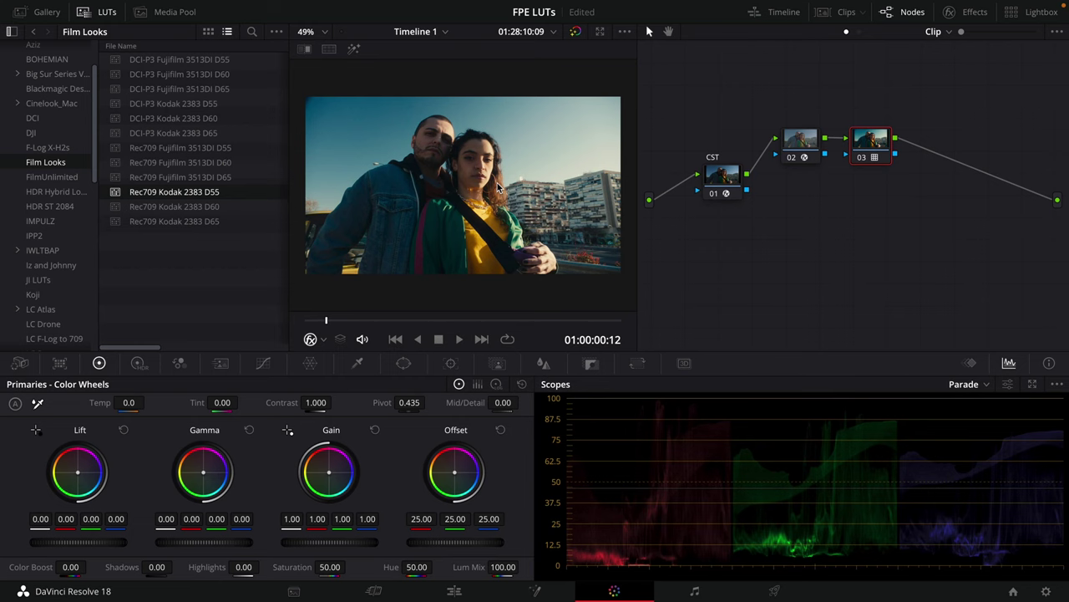
key("super+n")
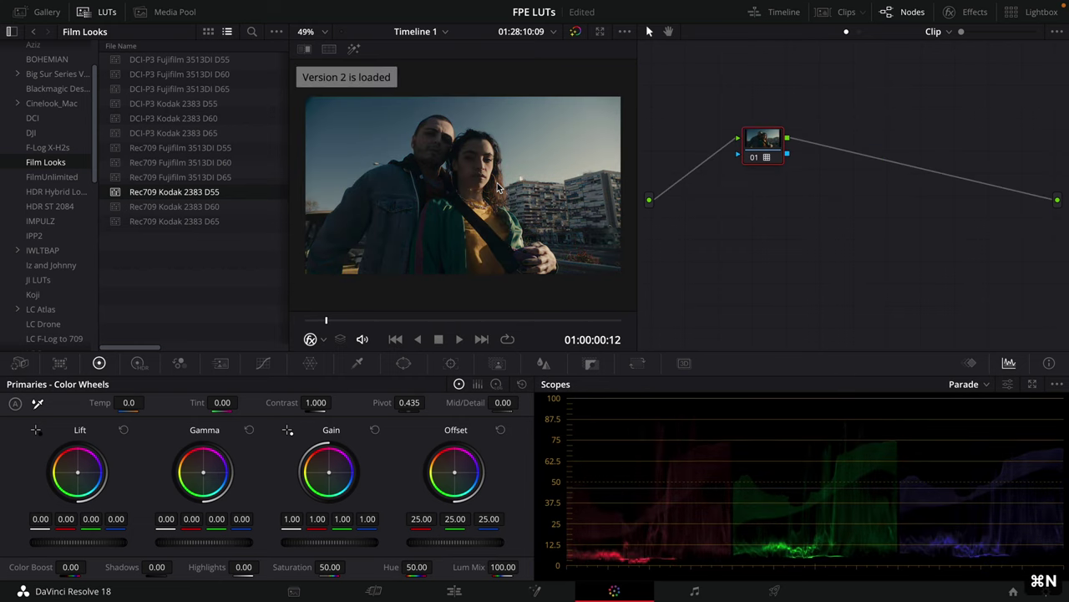
key("super+b")
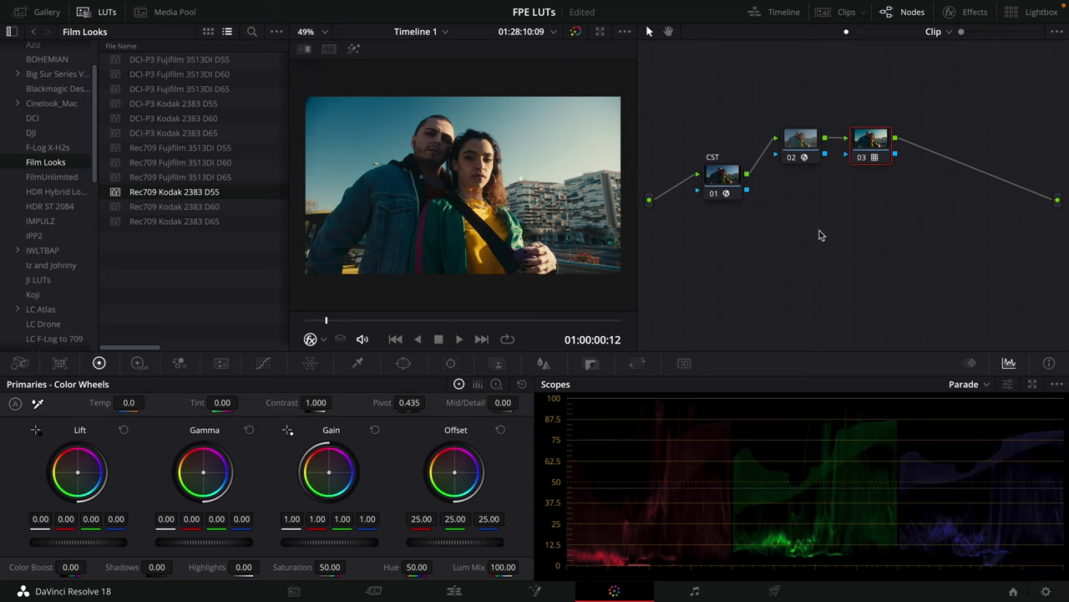
Try the Rec709 Kodak 2383 D65 and Rec709 Fujifilm 3513DI D55, D60 and D65 LUTs on node 03, and restore Rec709 Kodak 2383 D55
left_click(219, 220)
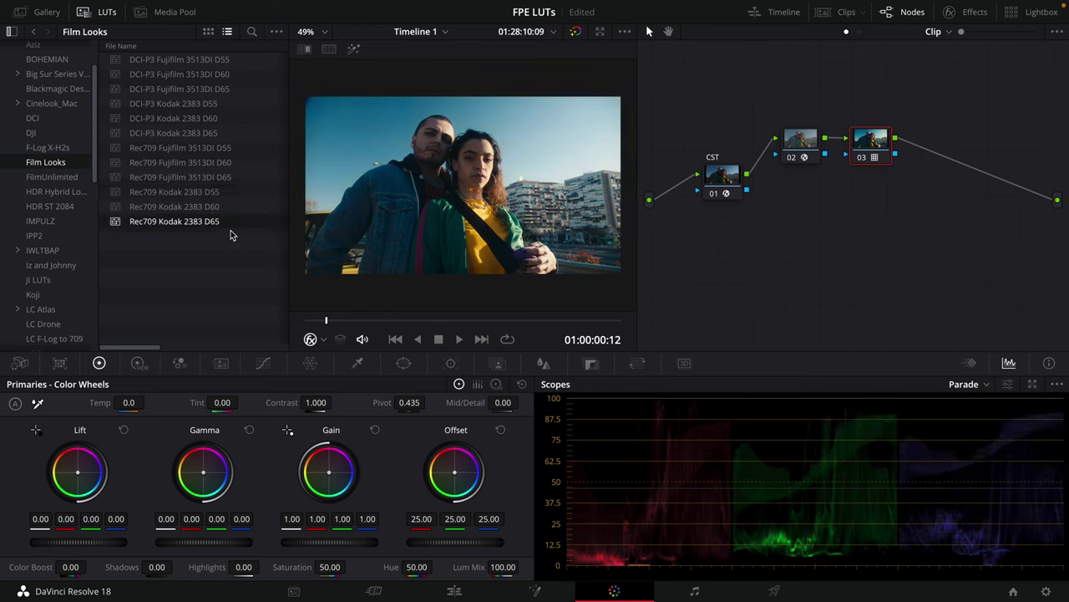
left_click(234, 150)
left_click(228, 162)
left_click(228, 178)
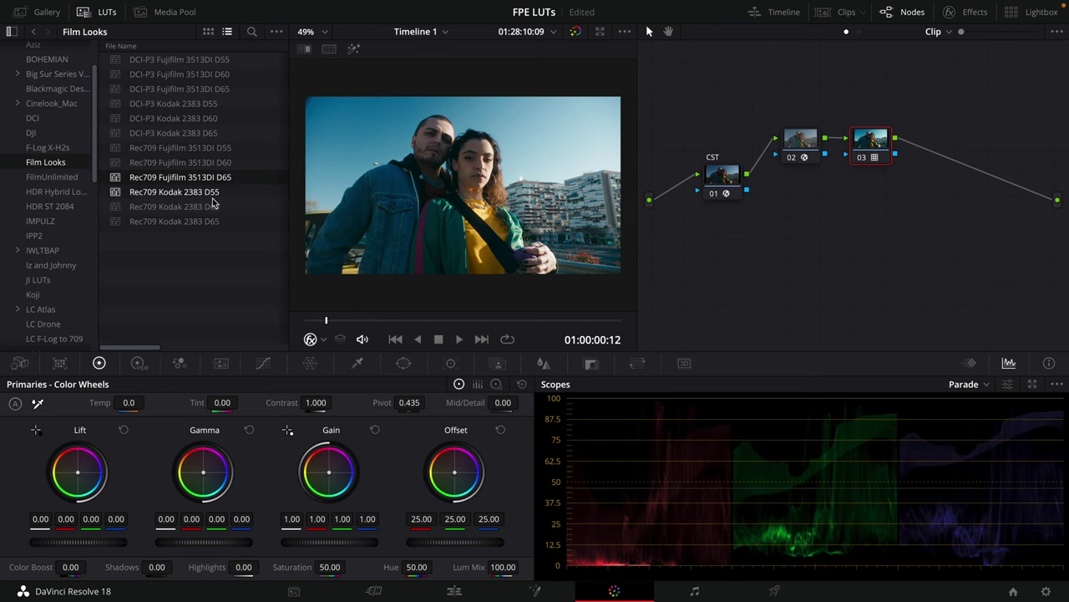
left_click(226, 190)
left_click(223, 193)
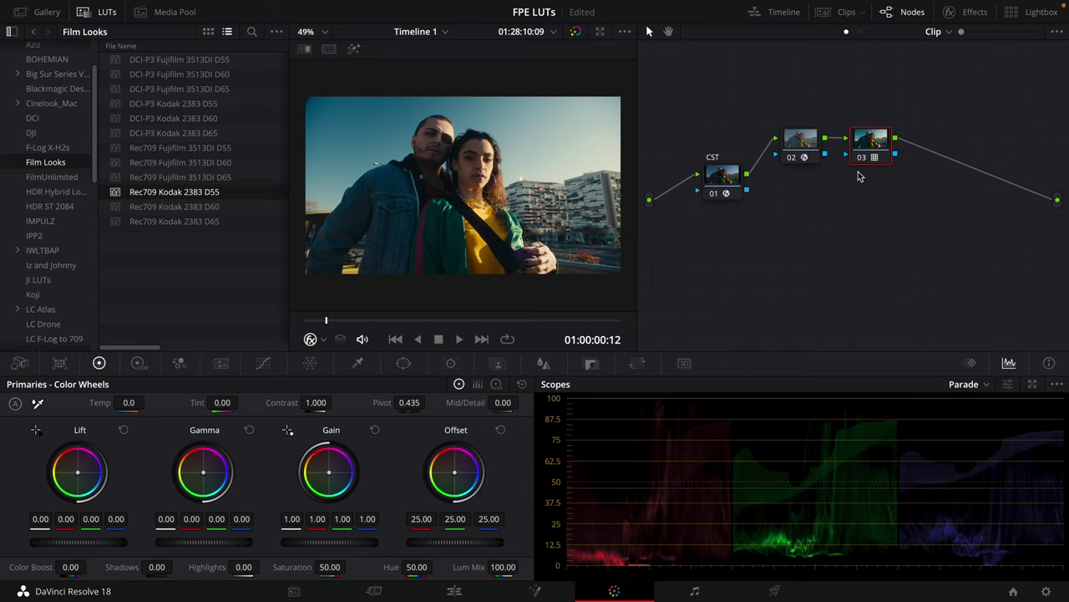
Try Key Output Gain values of 0.425, 0.475 and 0.387 on the LUT node, and reset the gain to 1.000
left_click(591, 364)
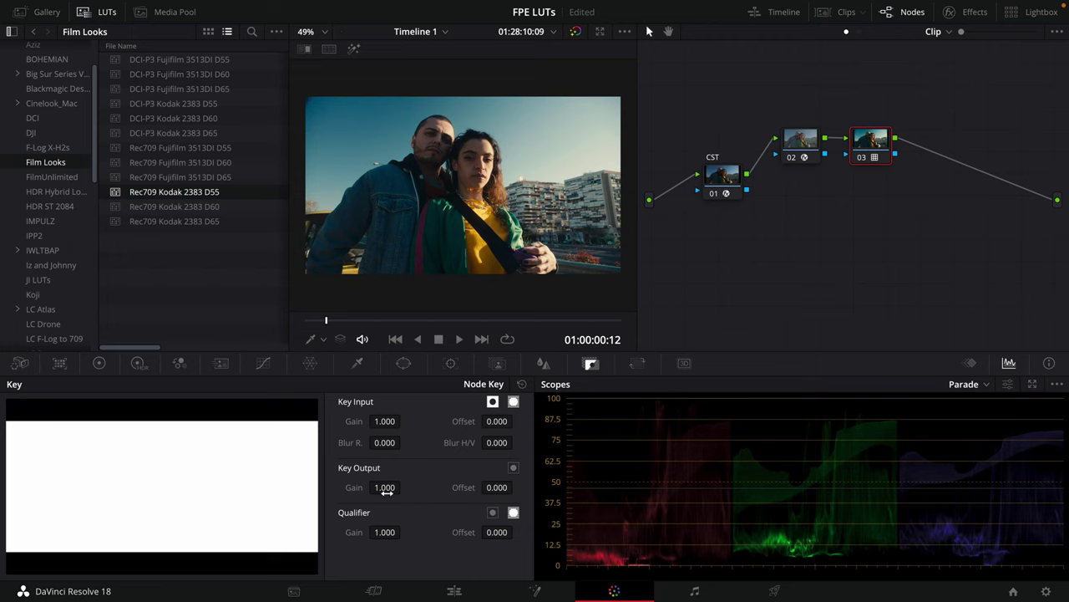
left_click_drag(387, 487, 58, 501)
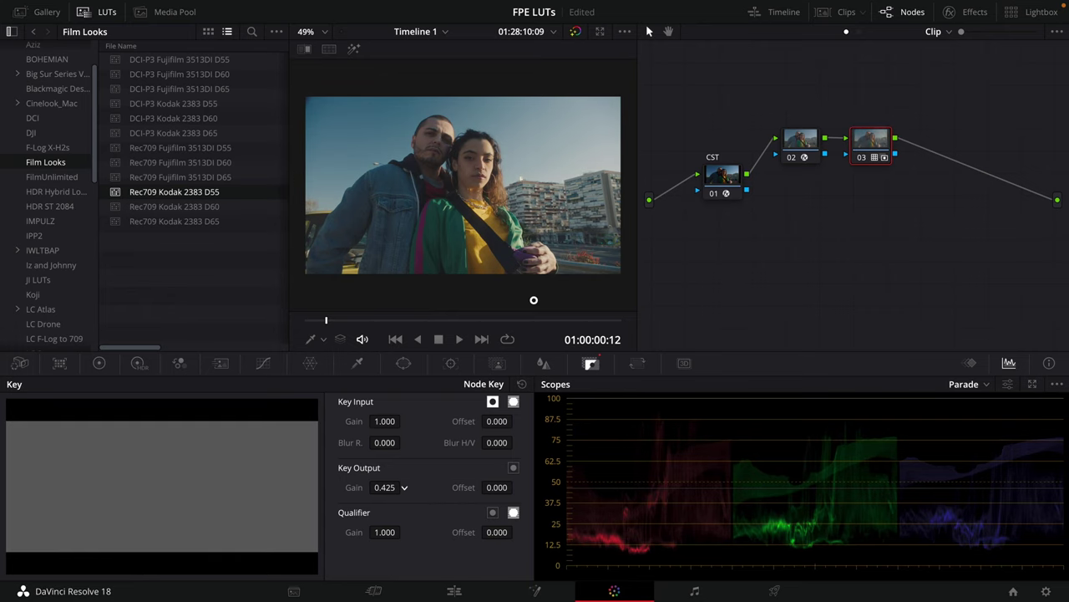
left_click_drag(538, 298, 567, 296)
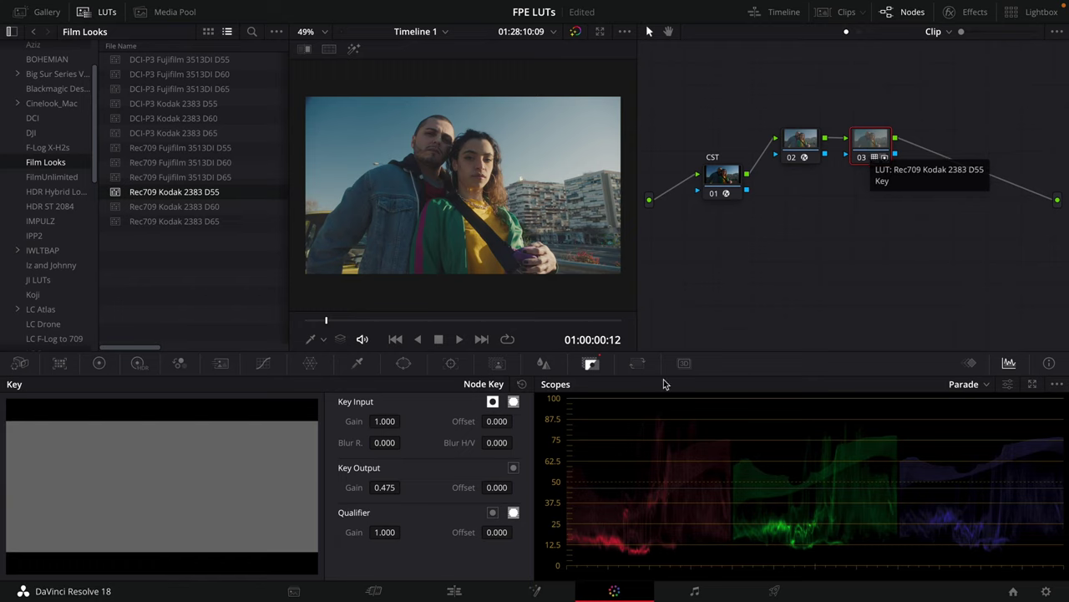
left_click_drag(390, 488, 334, 499)
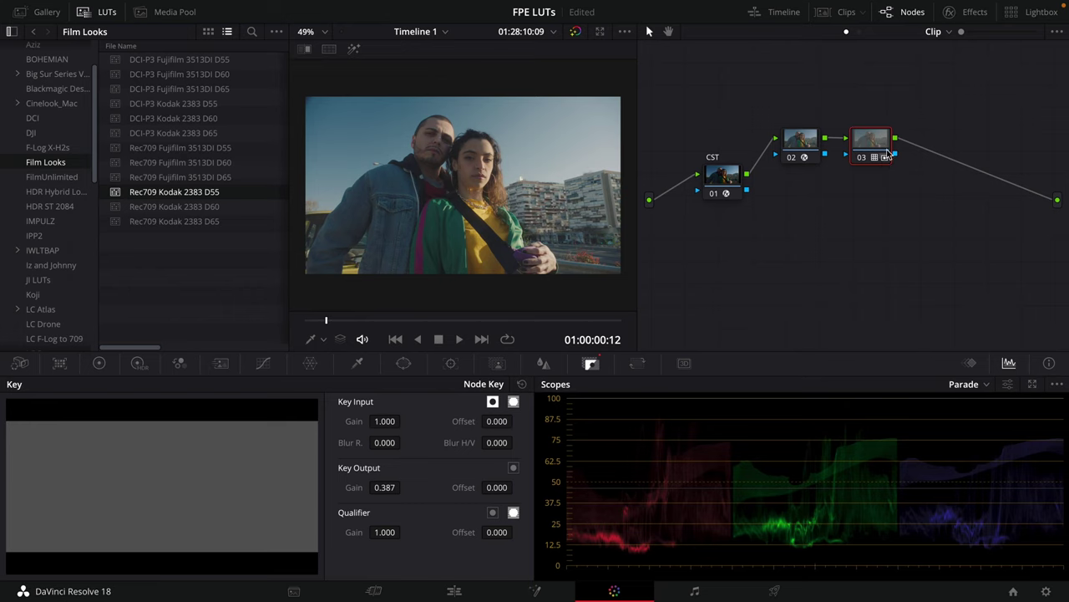
double_click(349, 487)
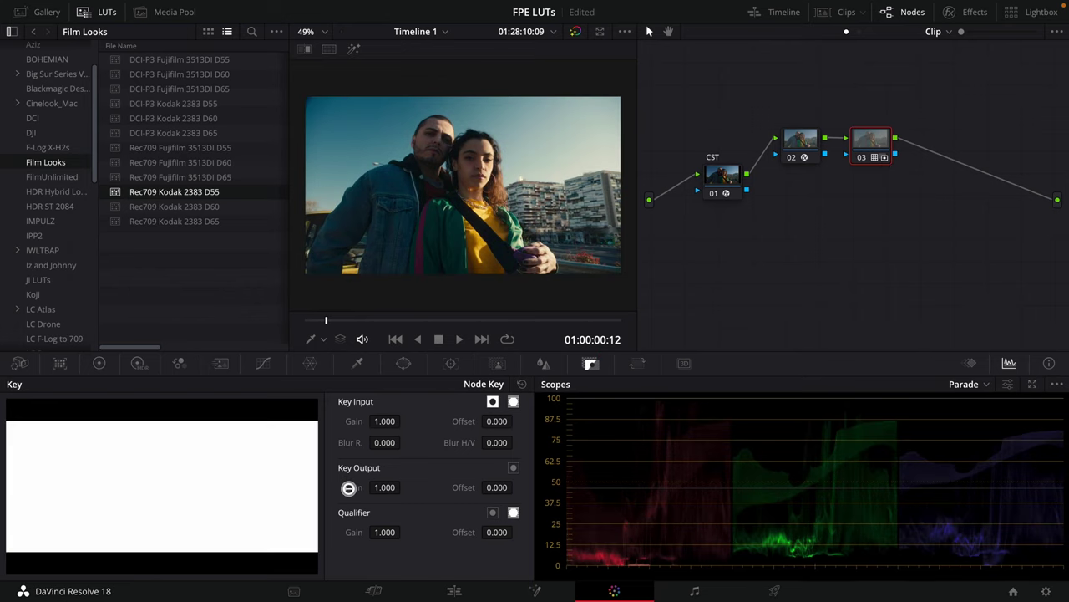
Combine nodes 02 and 03 into one compound node
left_click(805, 157)
left_click(99, 363)
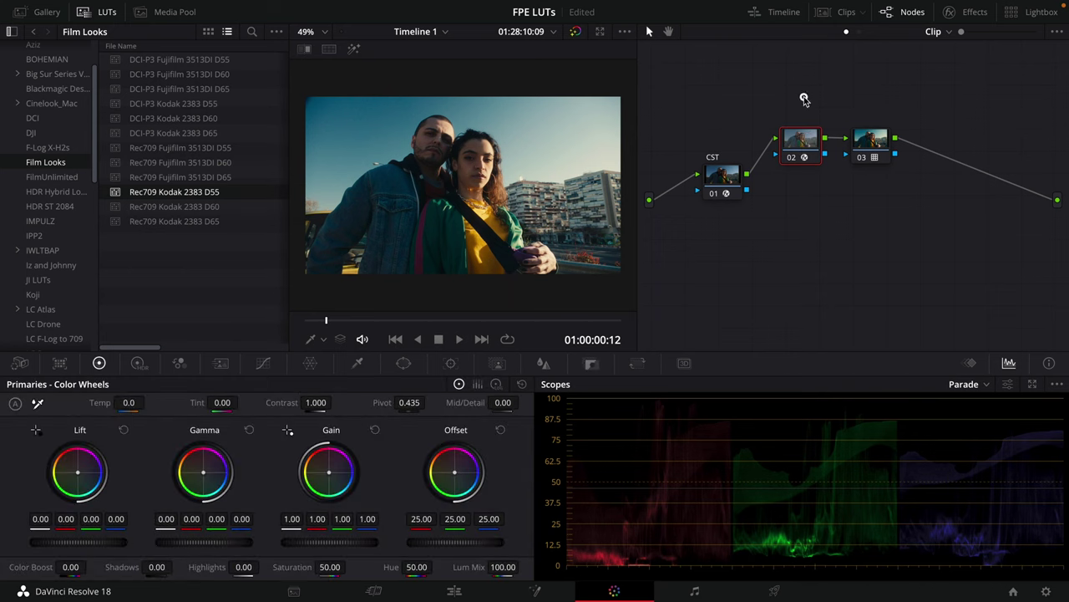
left_click_drag(790, 99, 888, 183)
right_click(807, 148)
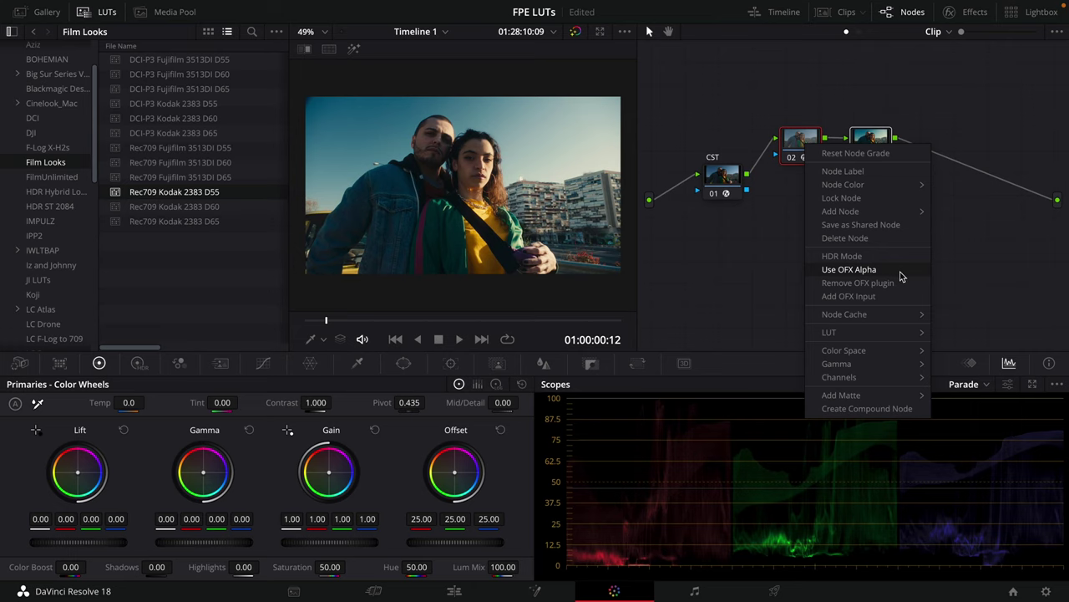
left_click(893, 410)
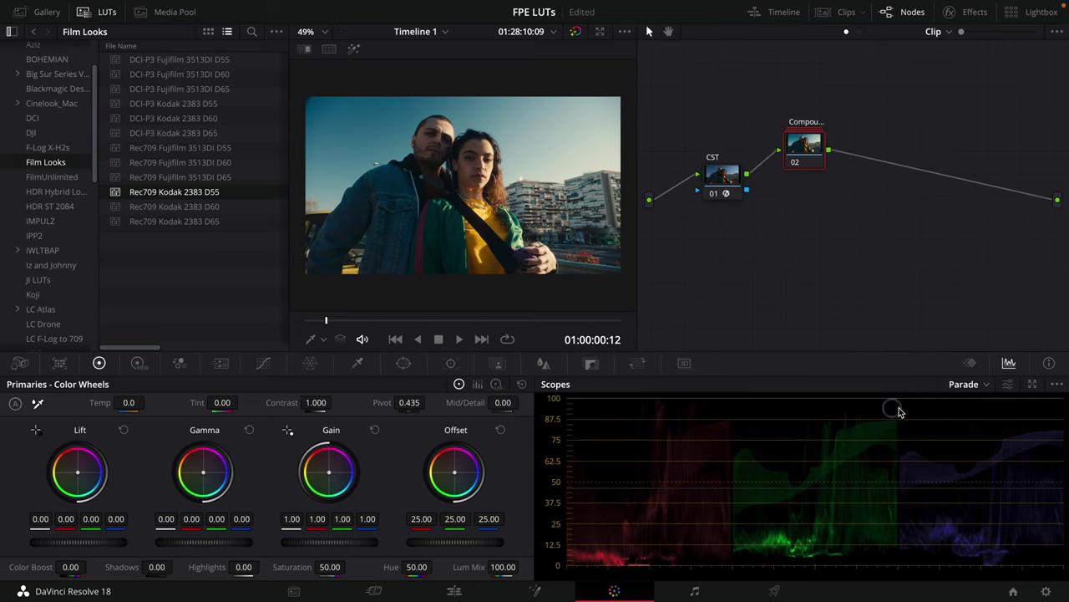
Move the compound node slightly away from the CST node and label it FPE
left_click_drag(808, 146, 826, 164)
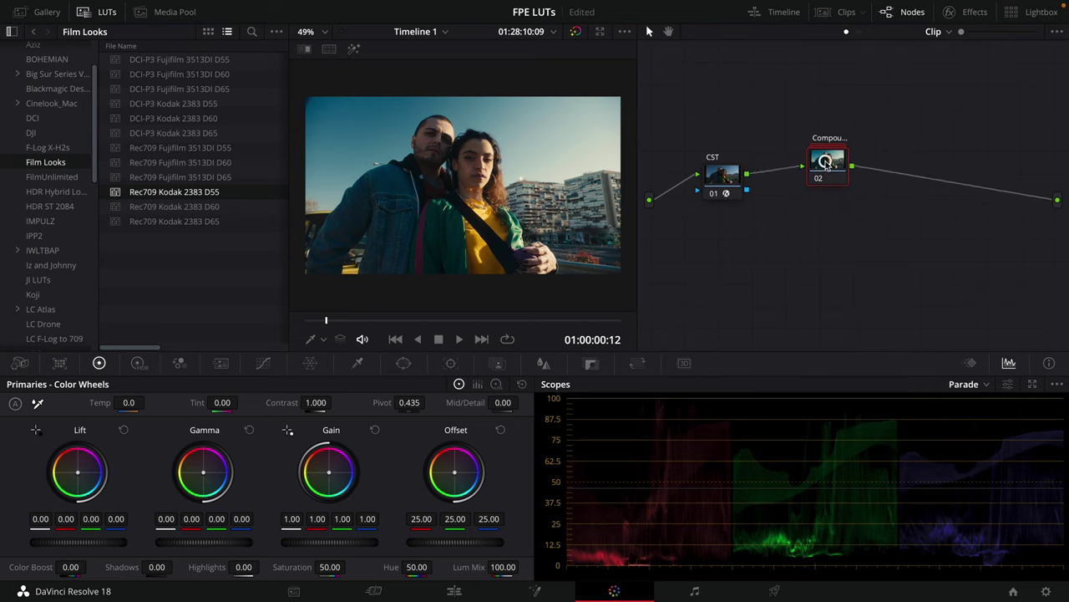
right_click(823, 163)
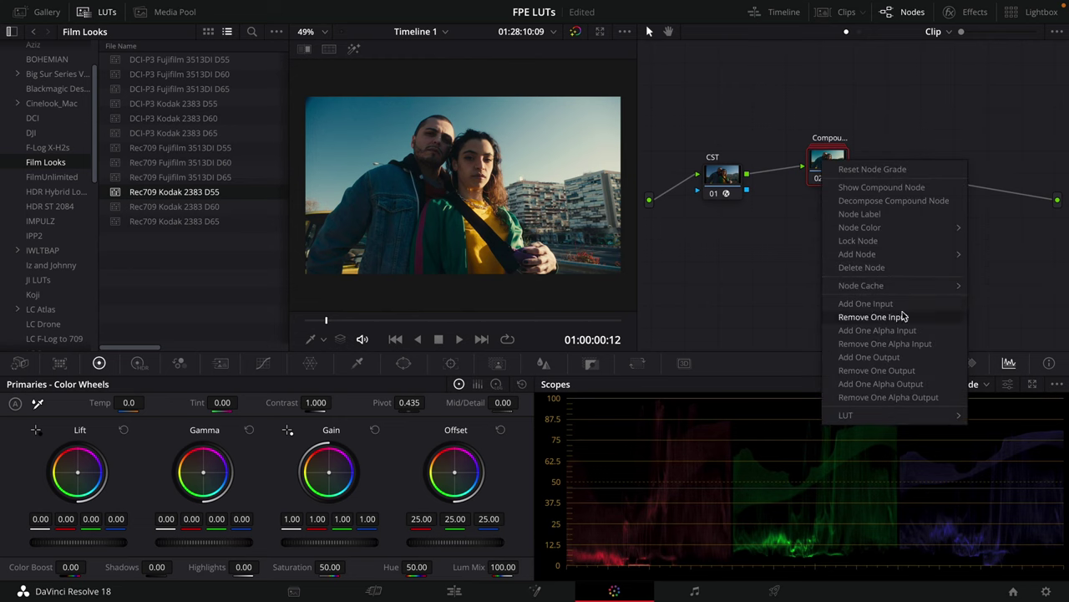
left_click(893, 214)
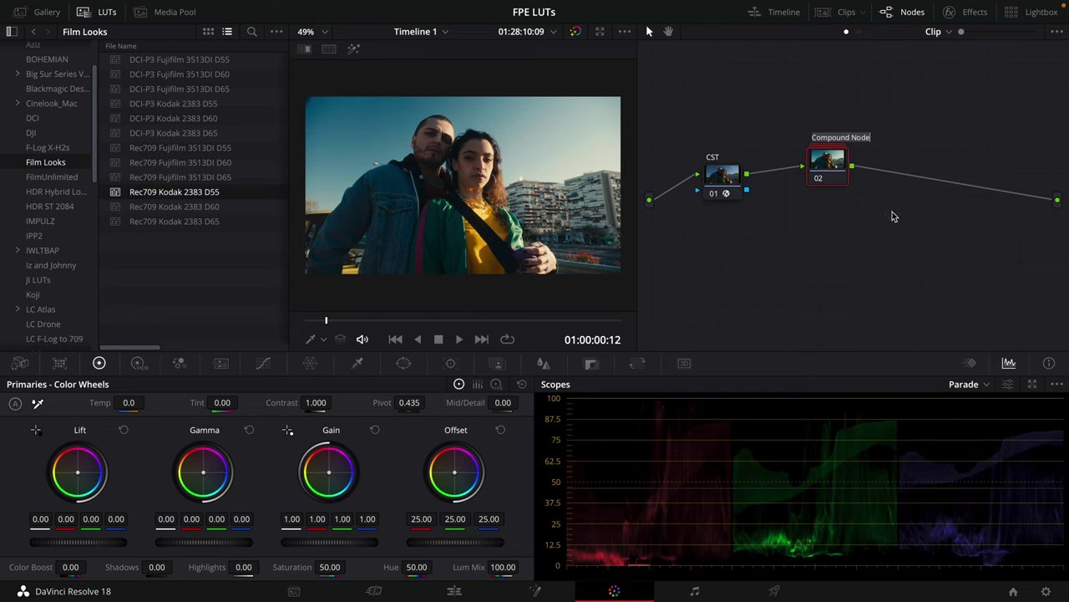
type("FPE")
key("Return")
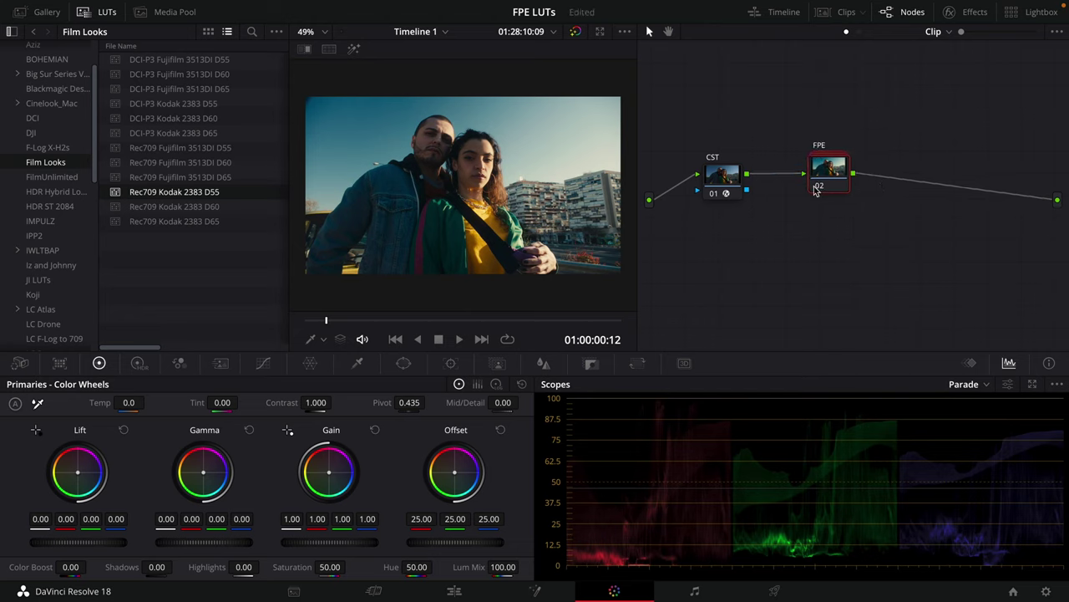
Try a Key Output Gain of 0.389 on the FPE compound node and reset it to 1.000
left_click(590, 365)
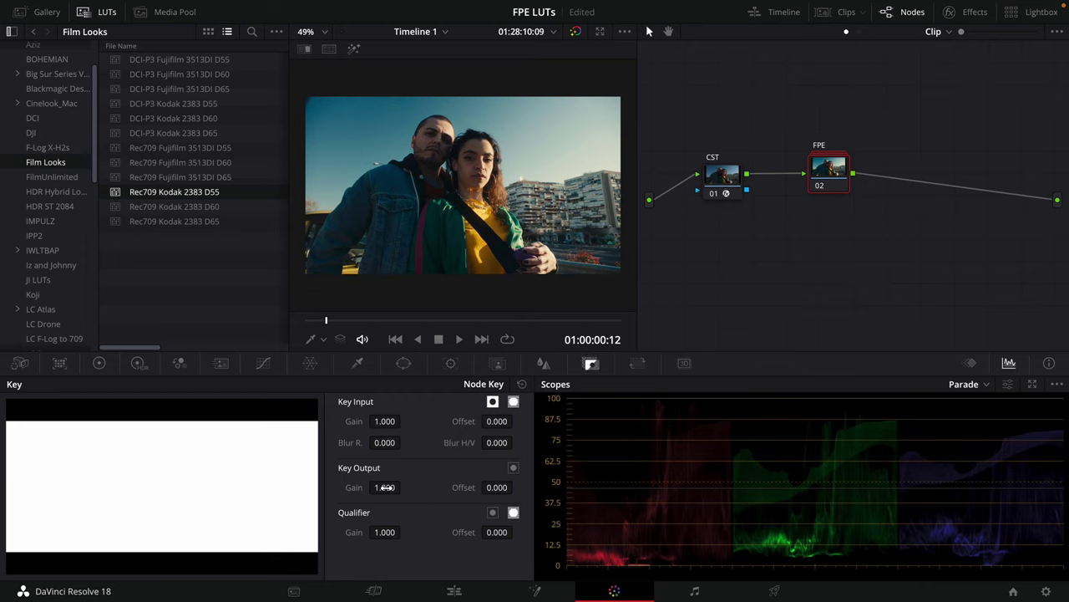
left_click_drag(384, 487, 306, 338)
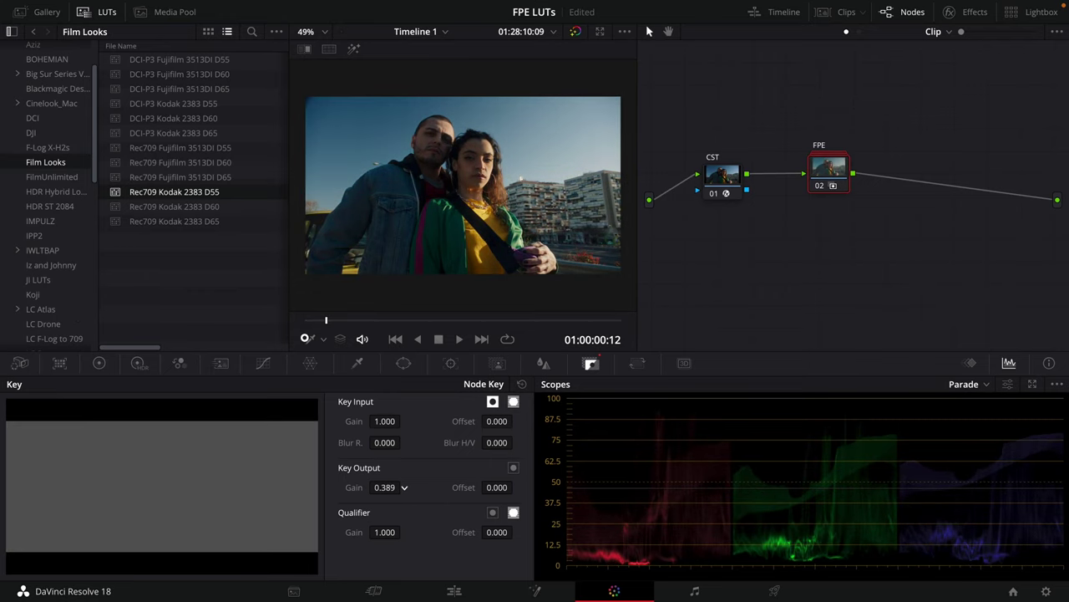
double_click(351, 488)
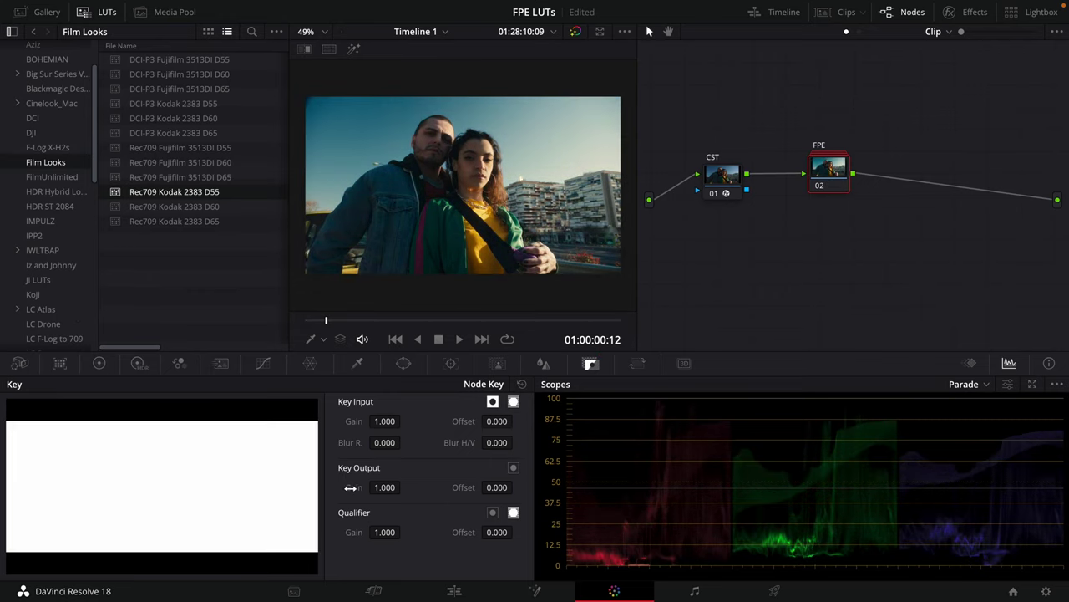
Compare the image with the FPE node disabled and enabled, and inspect the nodes inside the compound before returning to the main node graph
key("super+d")
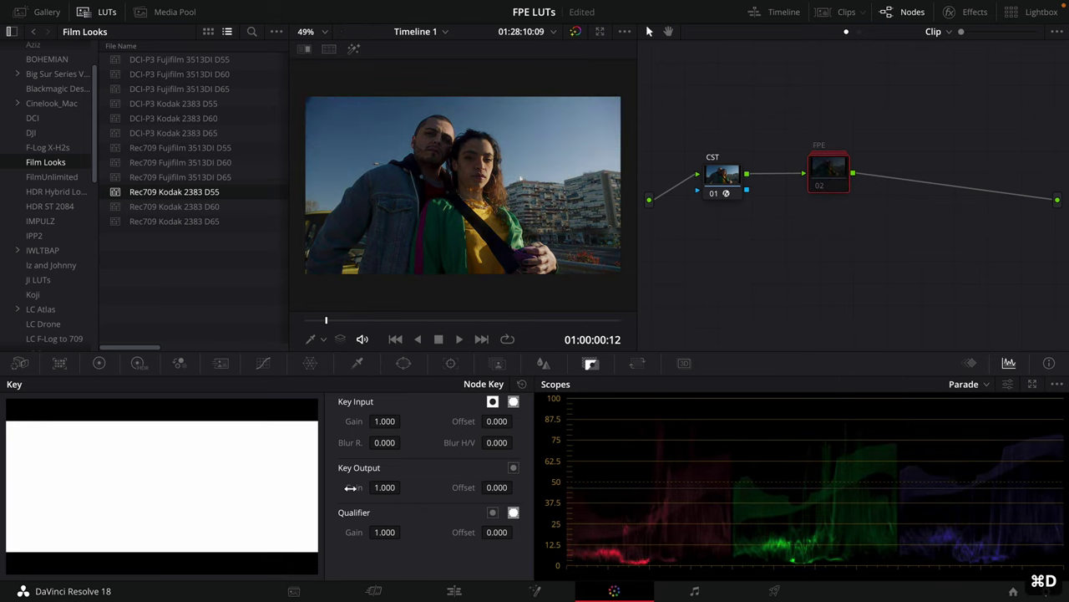
key("super+d")
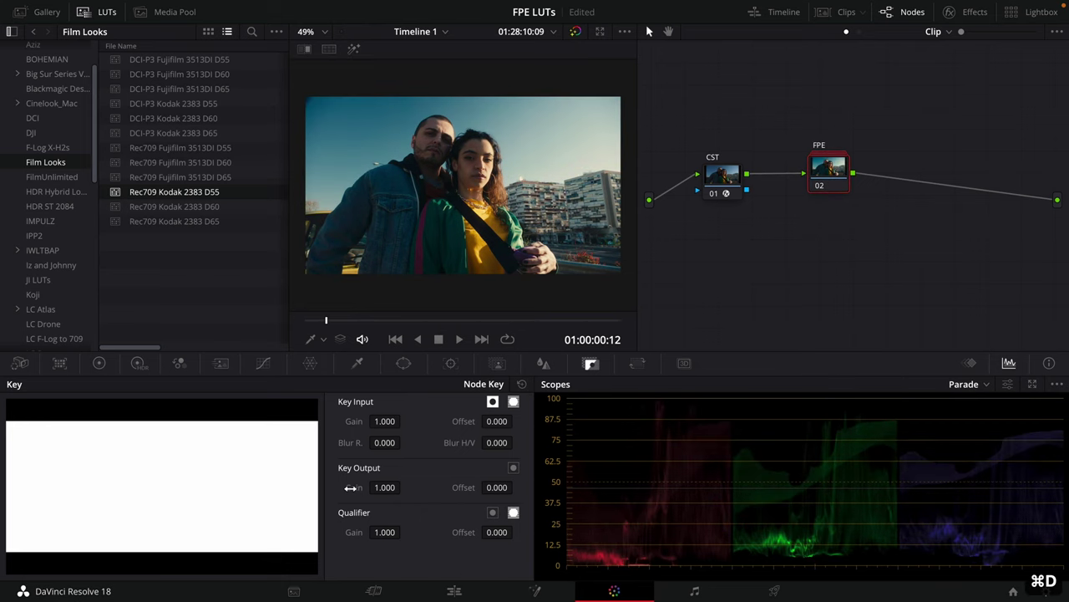
right_click(838, 175)
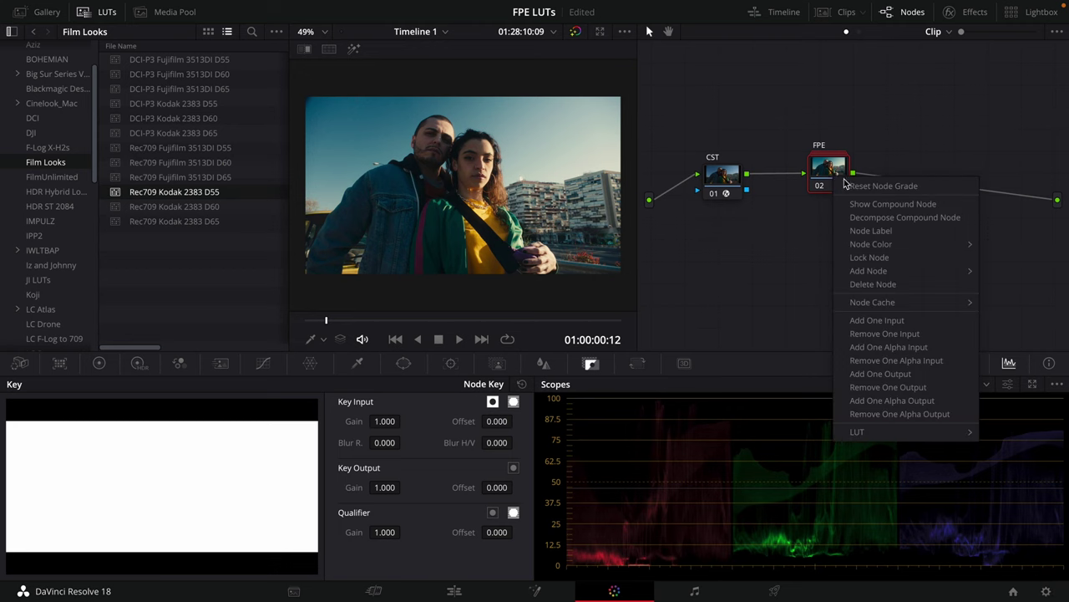
left_click(942, 205)
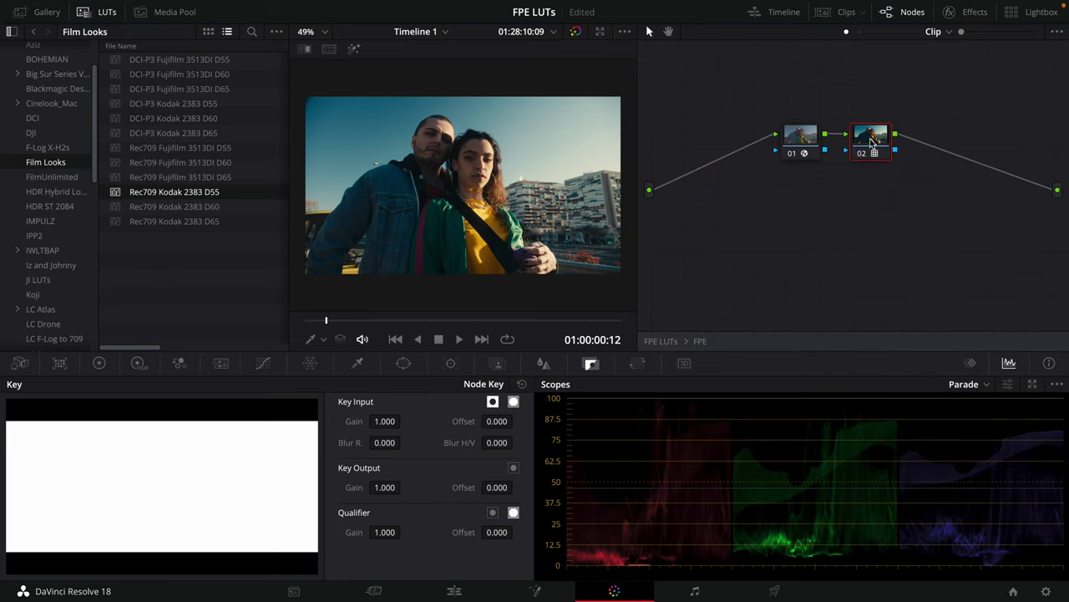
right_click(796, 216)
left_click(836, 222)
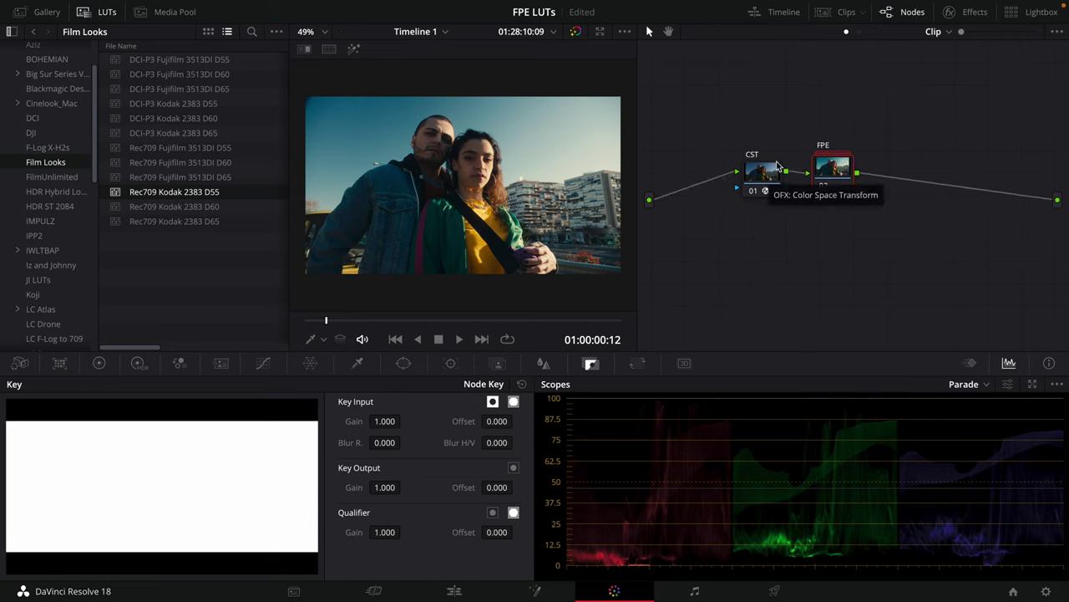
Insert a new serial node before the CST node and place it below and ahead of the CST node
left_click(762, 174)
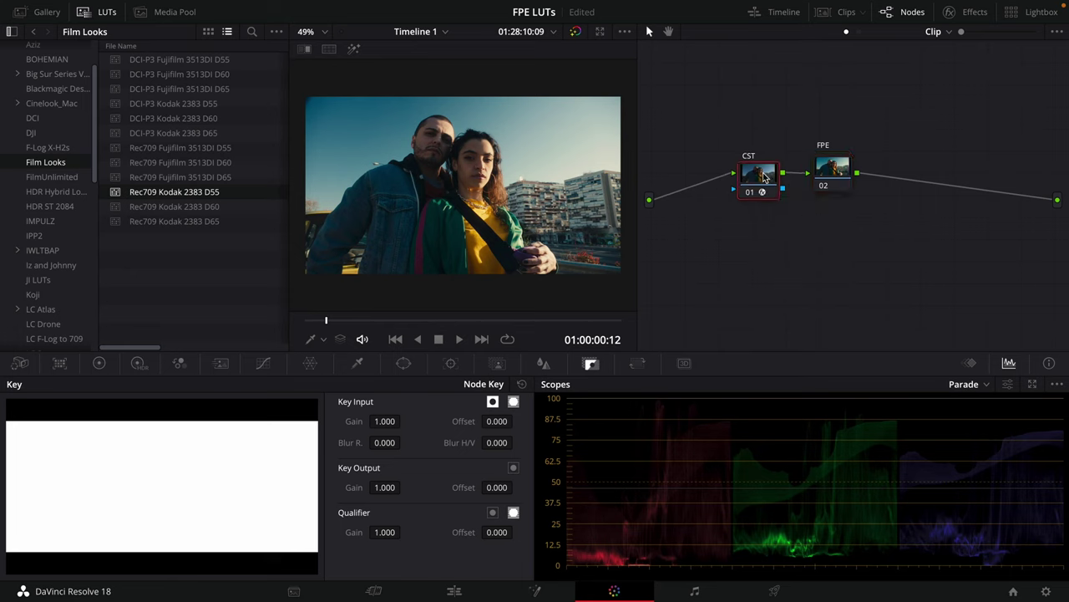
key("shift+s")
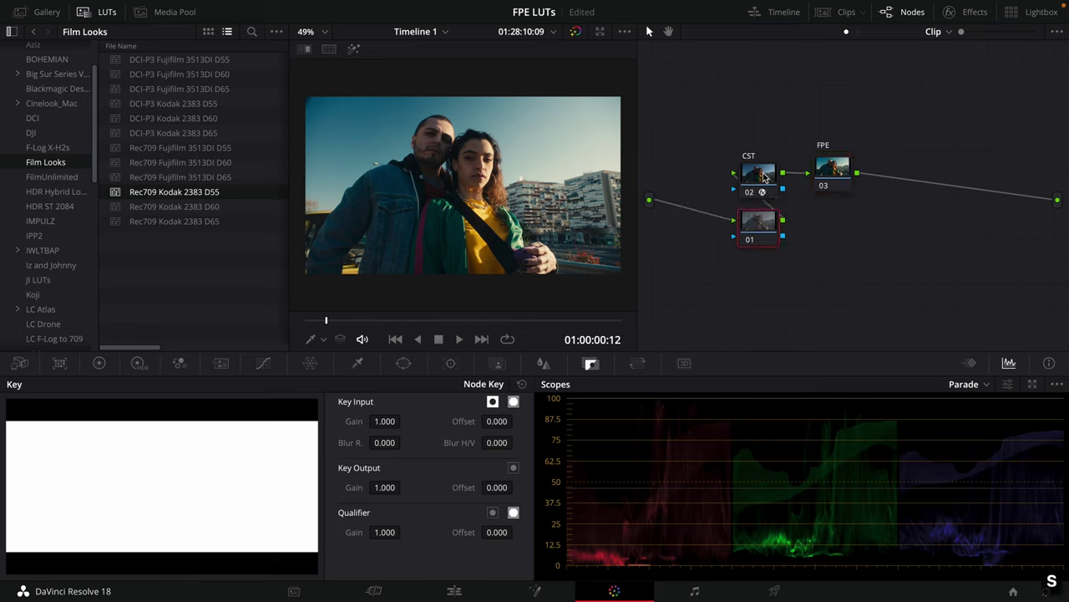
left_click_drag(755, 231, 698, 238)
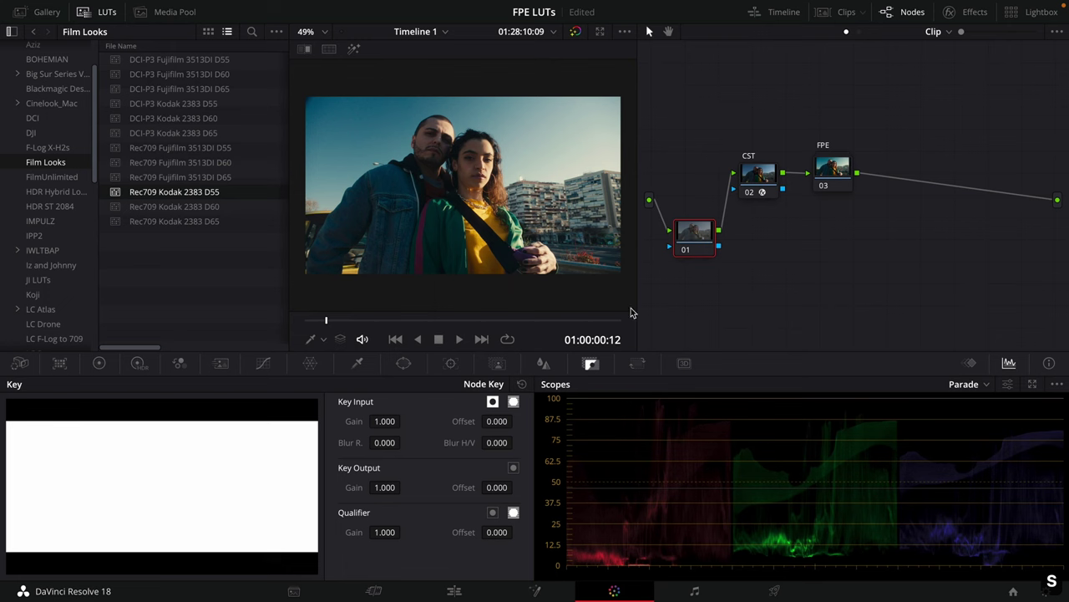
Set node 01's Offset to 28.90 red, 27.94 green and 27.75 blue, and compare the image with the node disabled and enabled
left_click(100, 363)
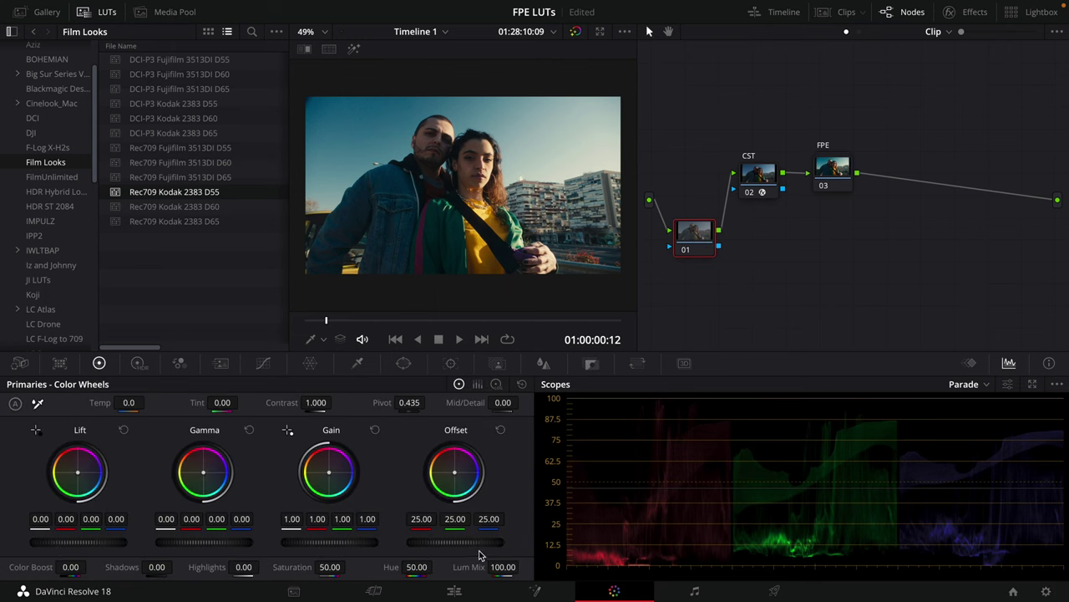
left_click_drag(478, 540, 546, 545)
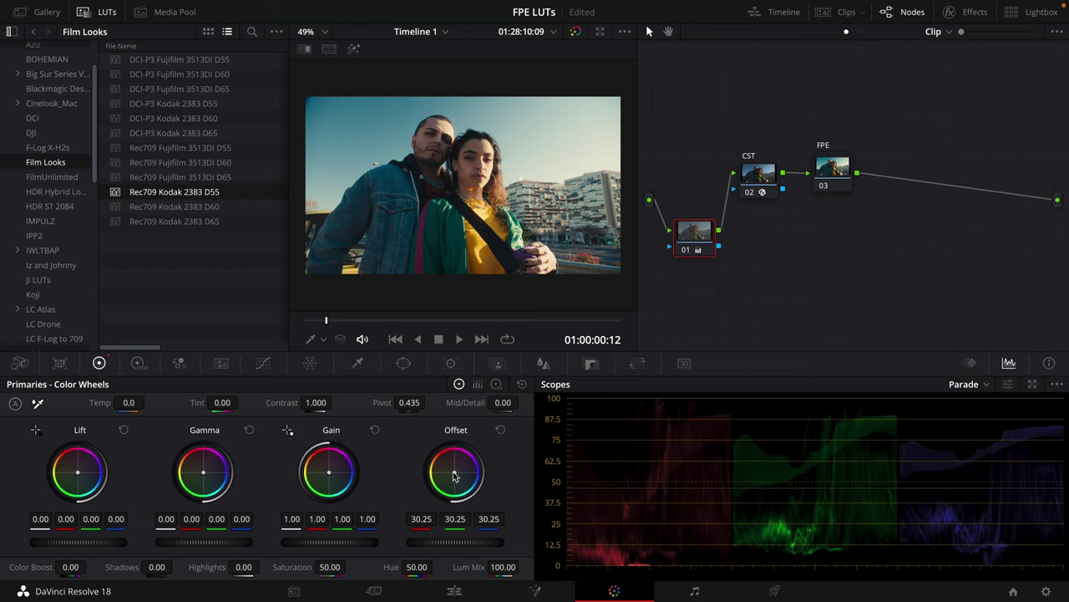
mouse_move(454, 472)
left_mouse_down()
mouse_move(462, 482)
mouse_move(454, 472)
left_mouse_up()
left_click_drag(474, 541, 440, 541)
key("super+d")
key("super+d")
key("super+d")
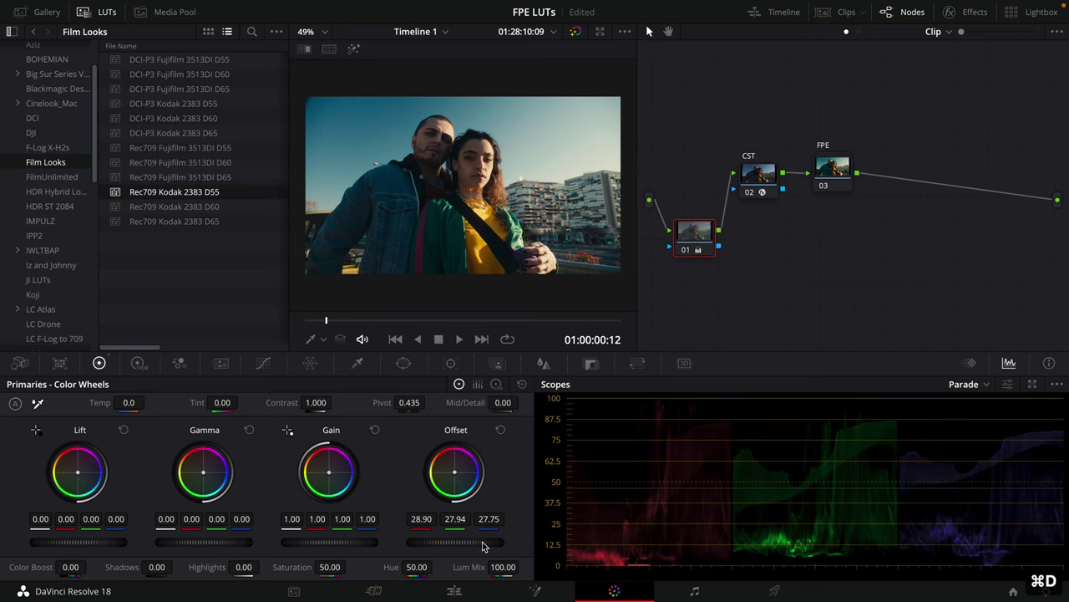
key("super+d")
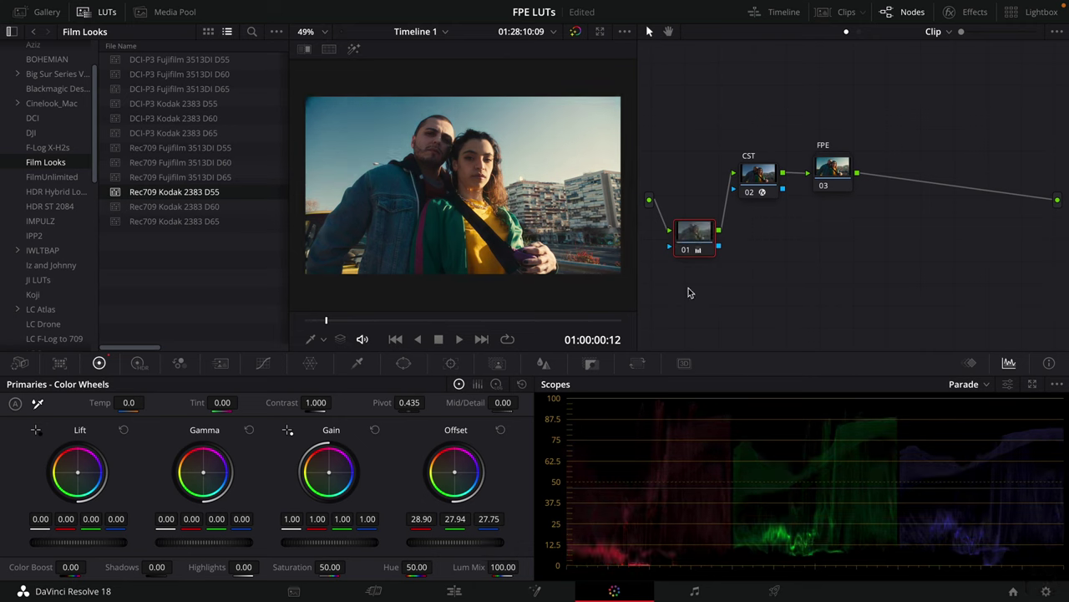
Label node 01 as Primary
right_click(687, 227)
left_click(757, 262)
type("Primary")
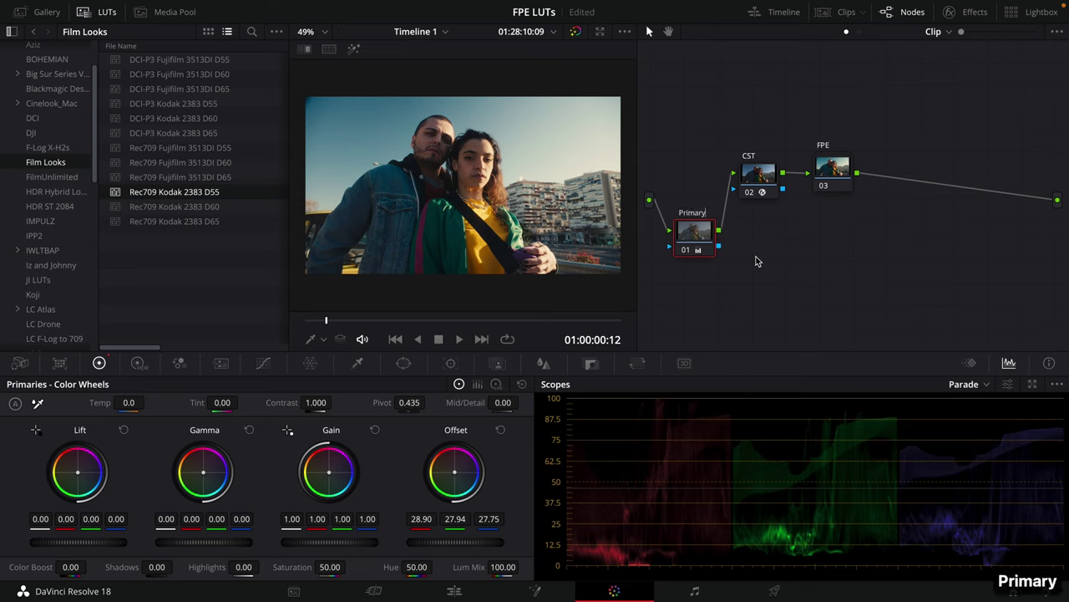
key("Return")
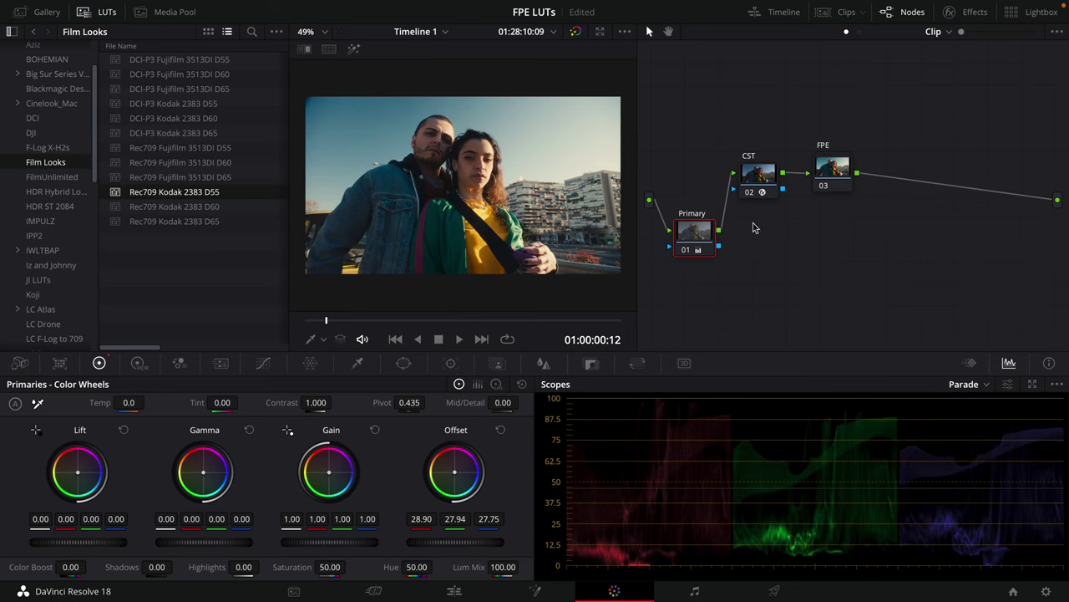
Shift the Primary node slightly toward the source input, and move the CST node up and closer to above it
left_click_drag(692, 240, 687, 239)
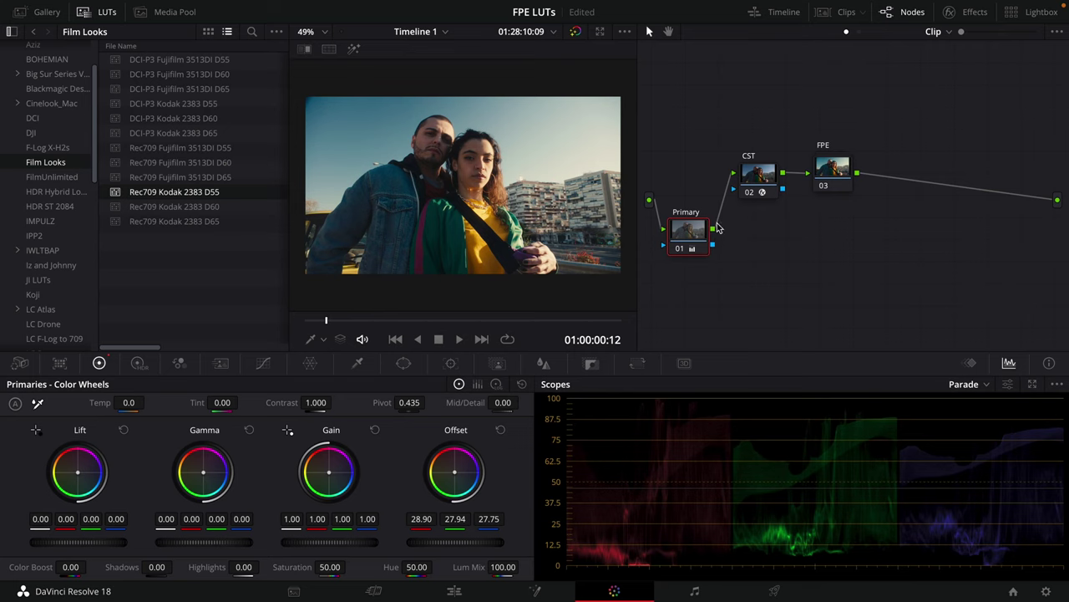
left_click_drag(759, 181, 752, 156)
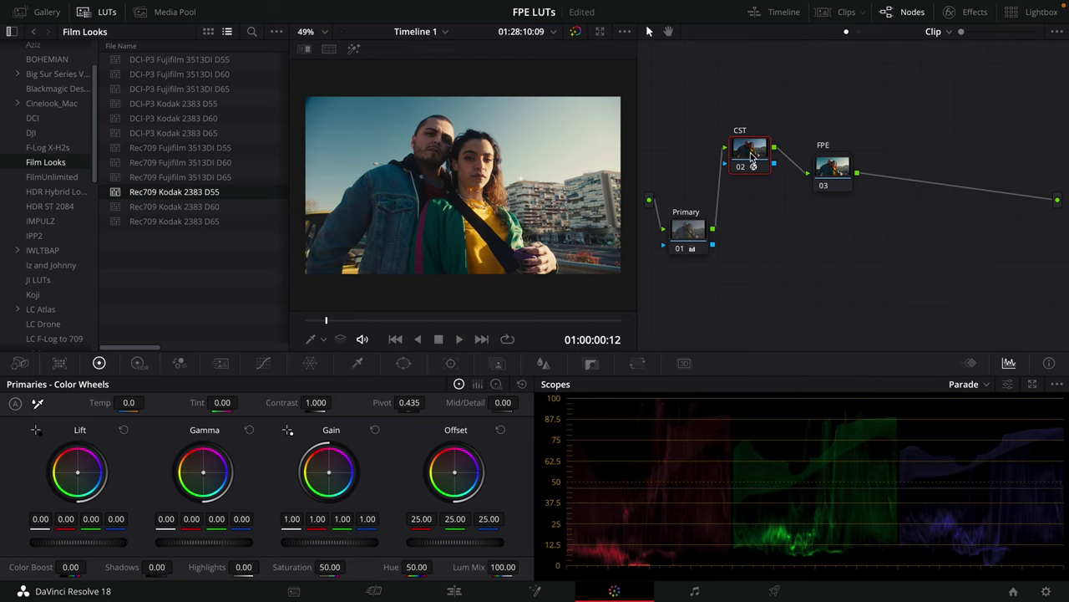
left_click_drag(751, 156, 737, 165)
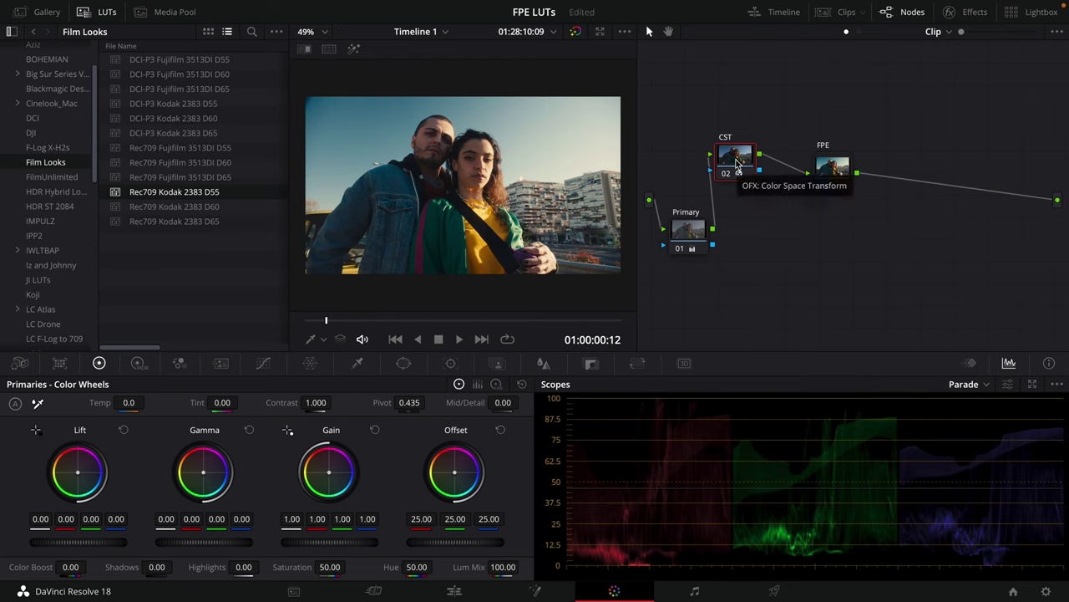
Open the FPE compound node, review the Color Space Transform settings of its first node, and return to the main node graph
left_click(833, 164)
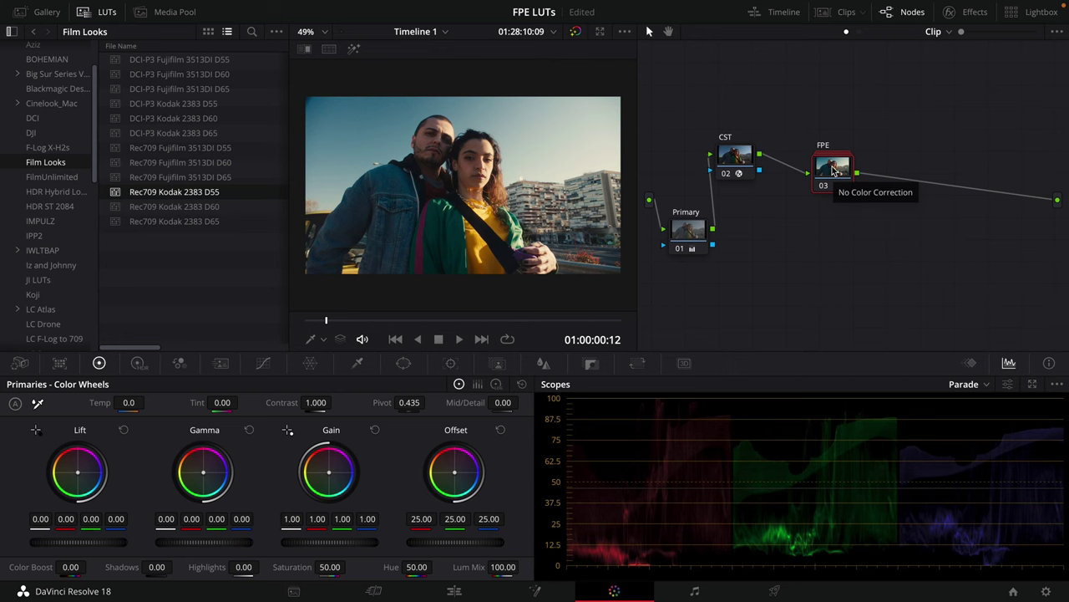
right_click(832, 170)
left_click(877, 191)
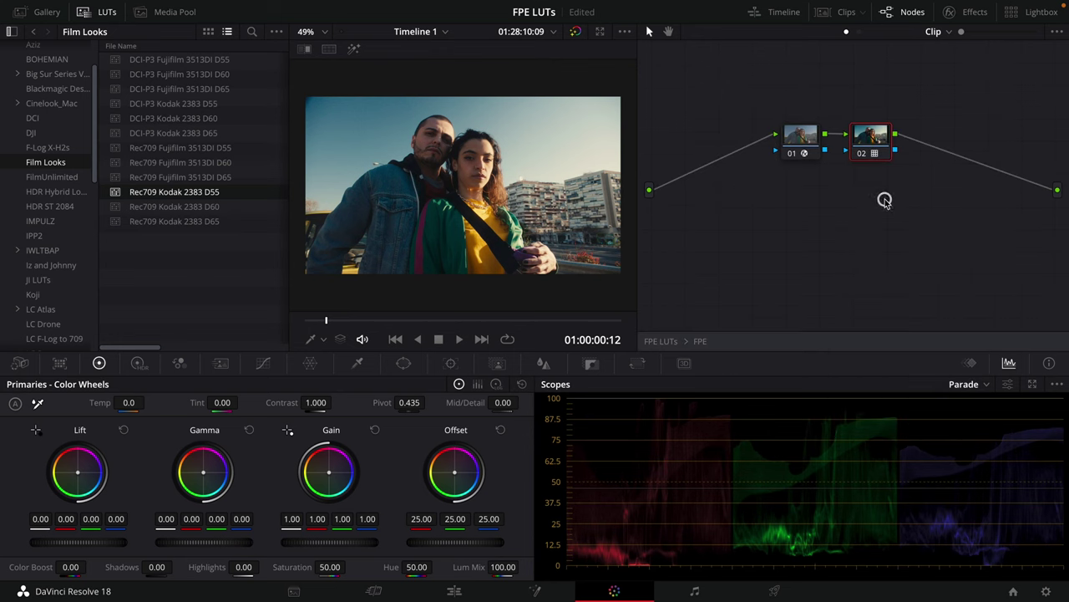
left_click(807, 152)
left_click(969, 12)
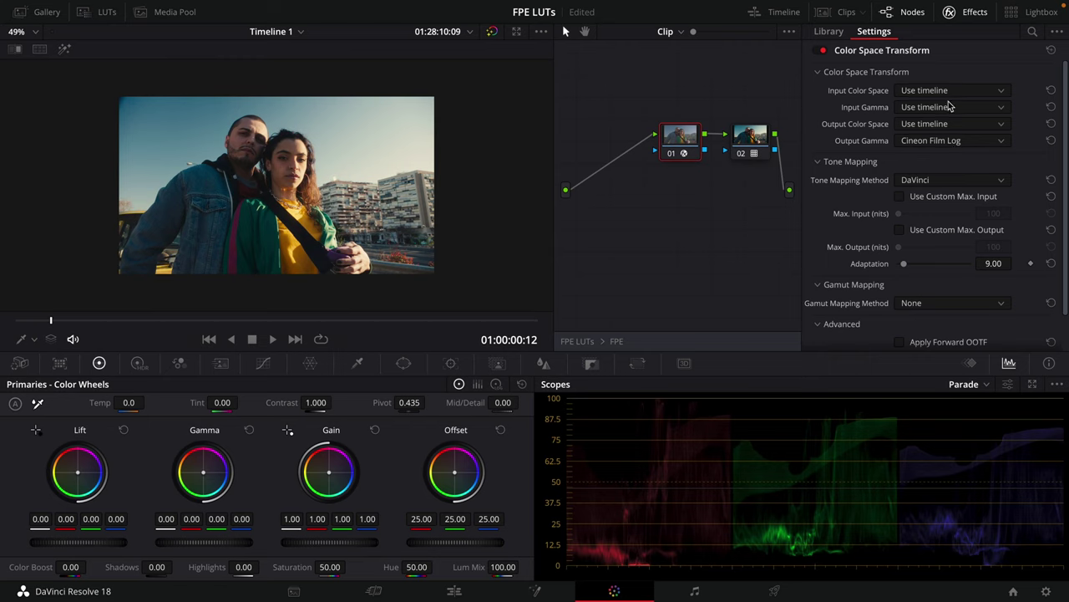
left_click(970, 11)
right_click(769, 75)
left_click(814, 80)
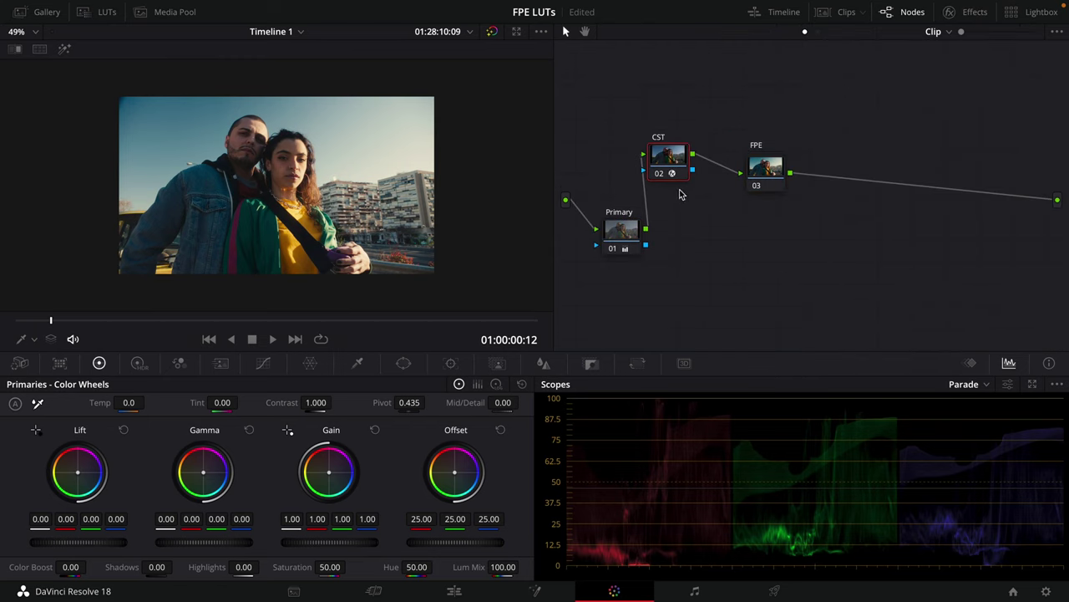
Rearrange the node graph by raising Primary slightly, moving FPE near the output, and shifting CST away from Primary toward FPE
left_click_drag(637, 234, 637, 224)
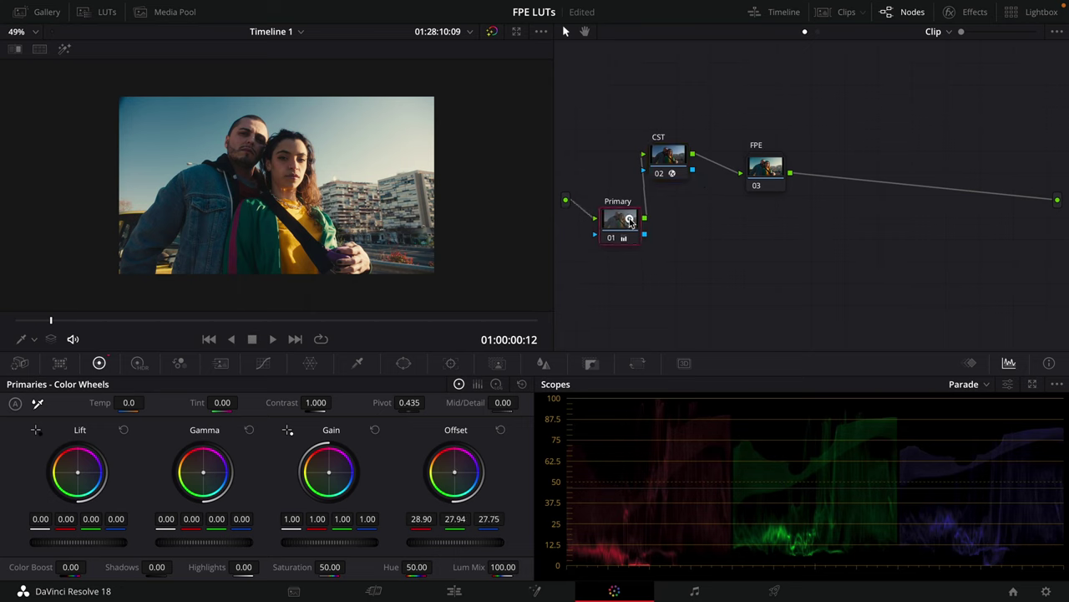
left_click_drag(765, 168, 774, 171)
left_click_drag(668, 157, 678, 170)
left_click(776, 175)
left_click_drag(783, 175, 933, 202)
left_click_drag(685, 172, 715, 184)
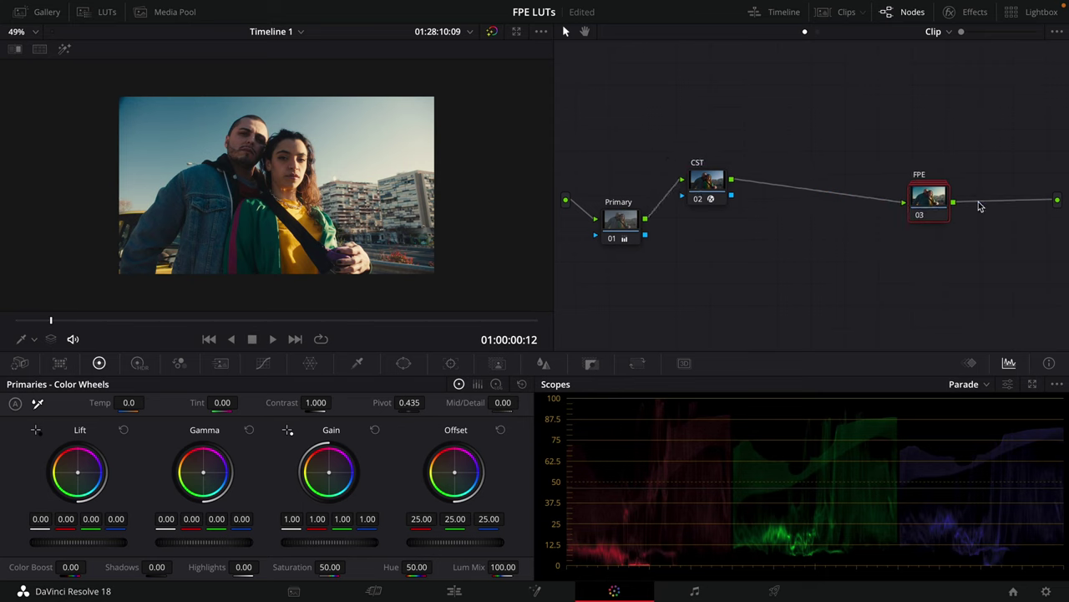
Add a serial node after FPE and set its master Gain to 0.98, keeping Lift at 0.00
key("alt+s")
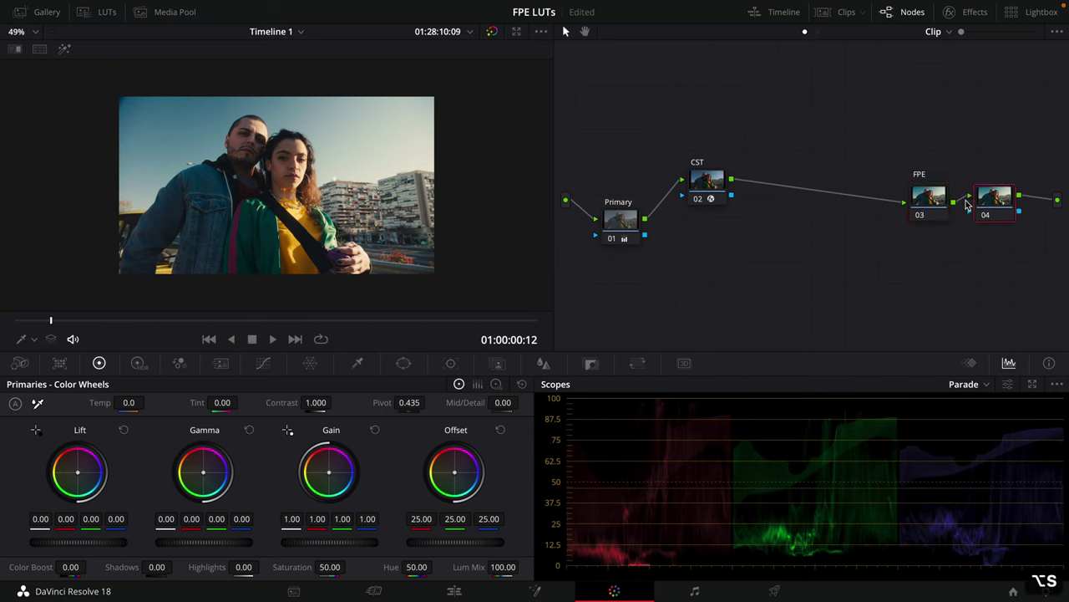
left_click_drag(988, 206, 989, 207)
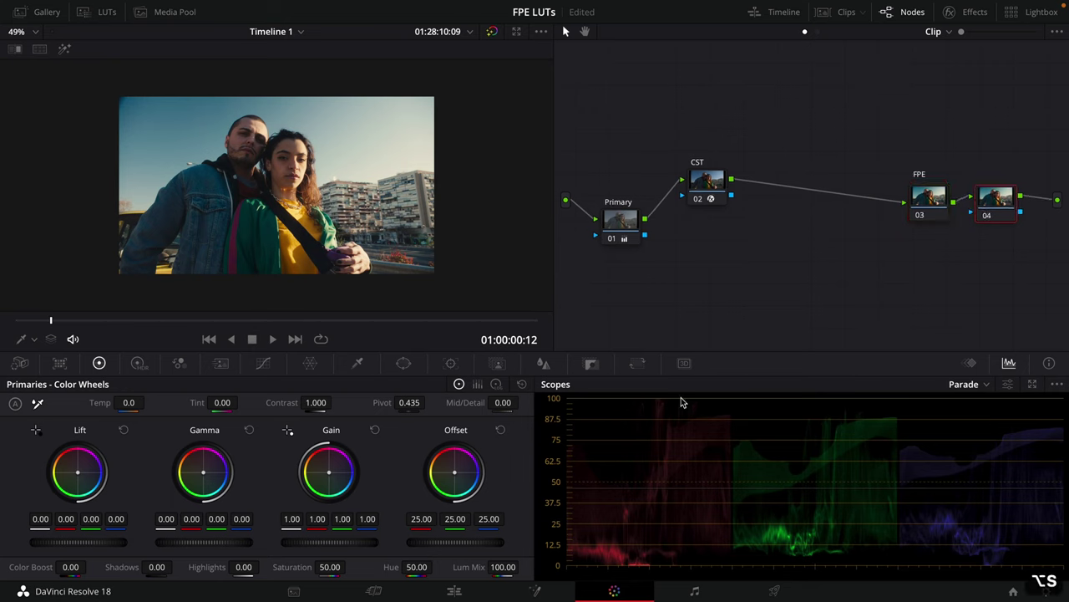
left_click_drag(76, 543, 109, 534)
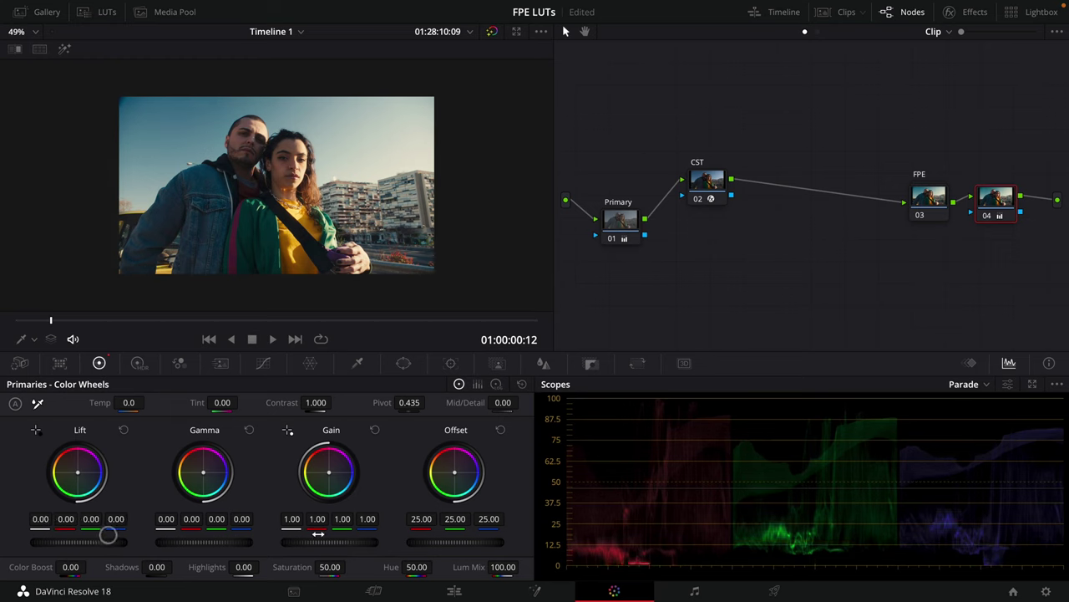
left_click_drag(345, 544, 331, 544)
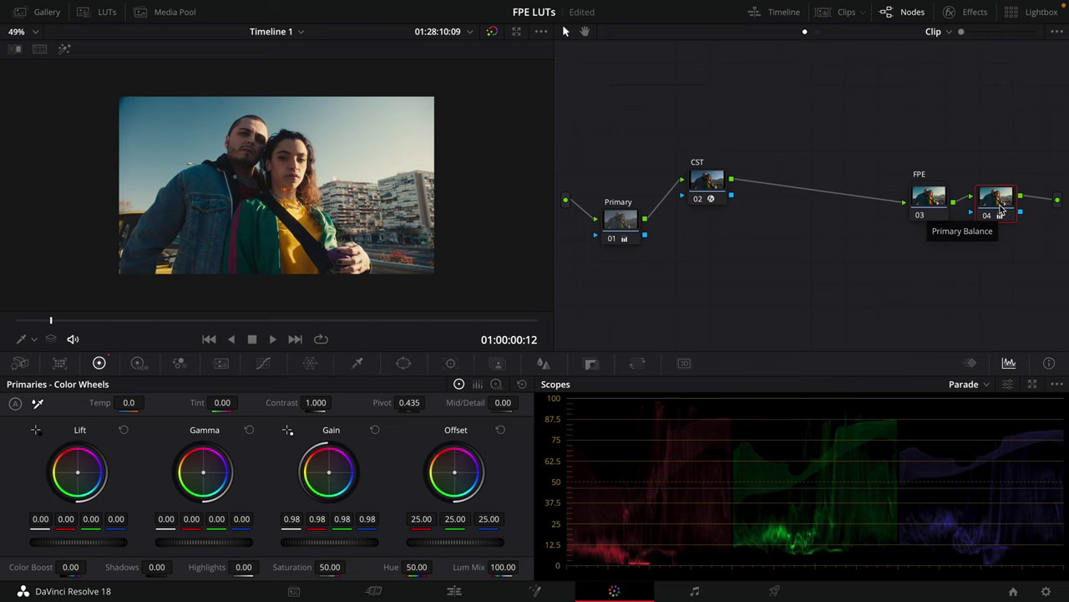
Show the clip thumbnails and apply clip 01's grade to clip 02
left_click(846, 11)
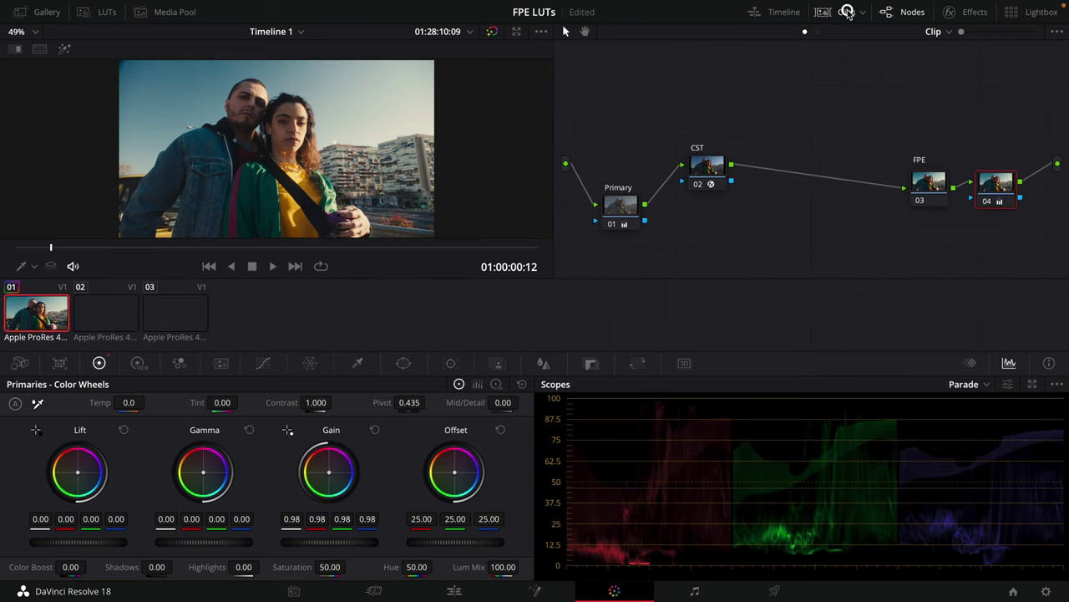
left_click_drag(141, 245, 354, 251)
left_click(104, 313)
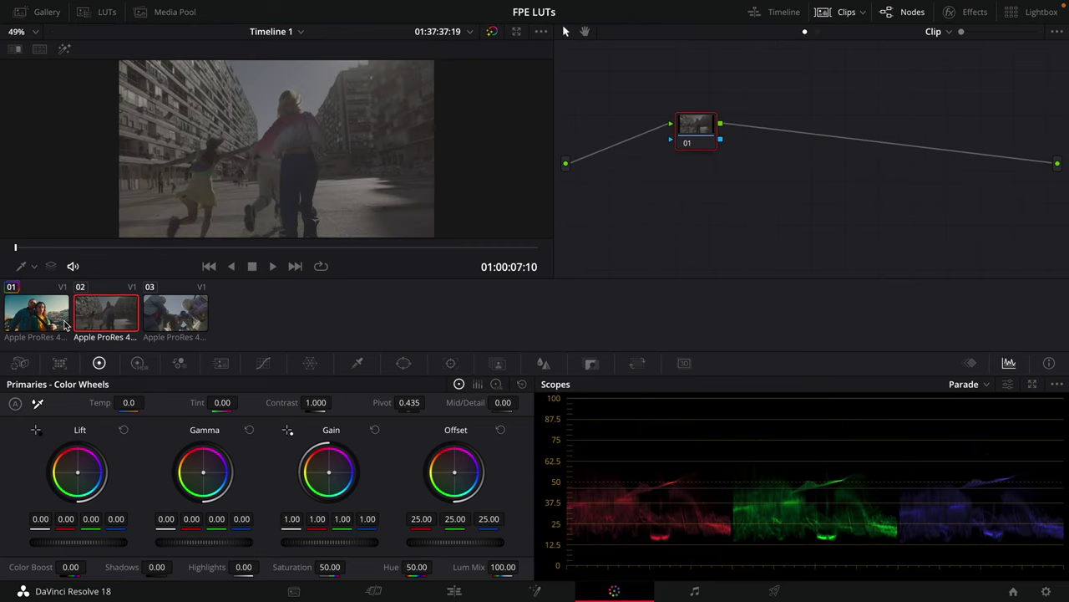
right_click(39, 313)
left_click(87, 257)
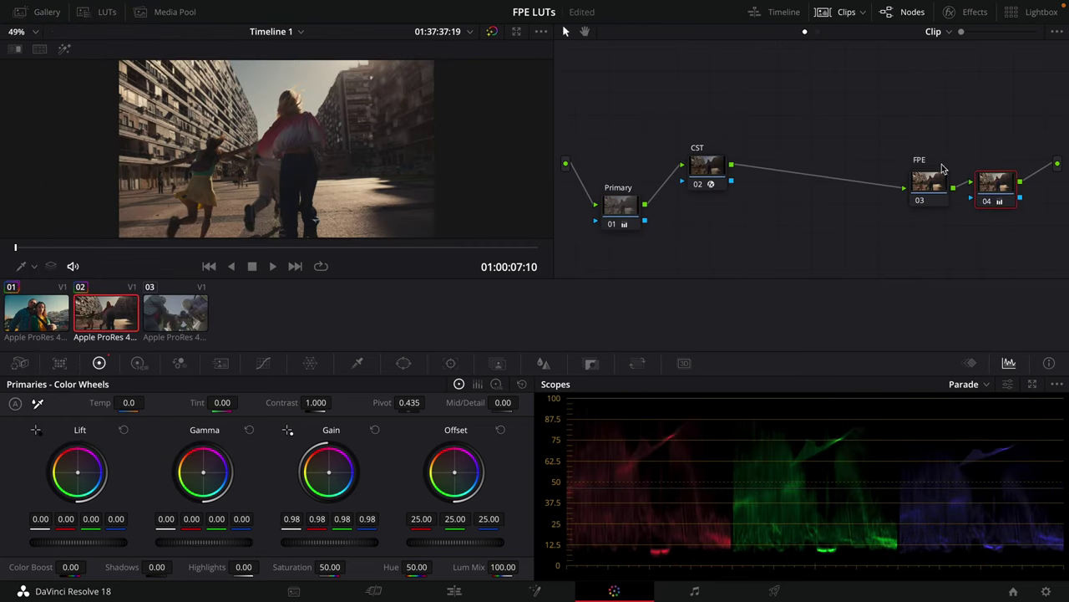
On clip 02, reset the grade of node 04 and lower the Primary node's overall Offset slightly
right_click(1009, 191)
left_click(990, 213)
left_click(618, 206)
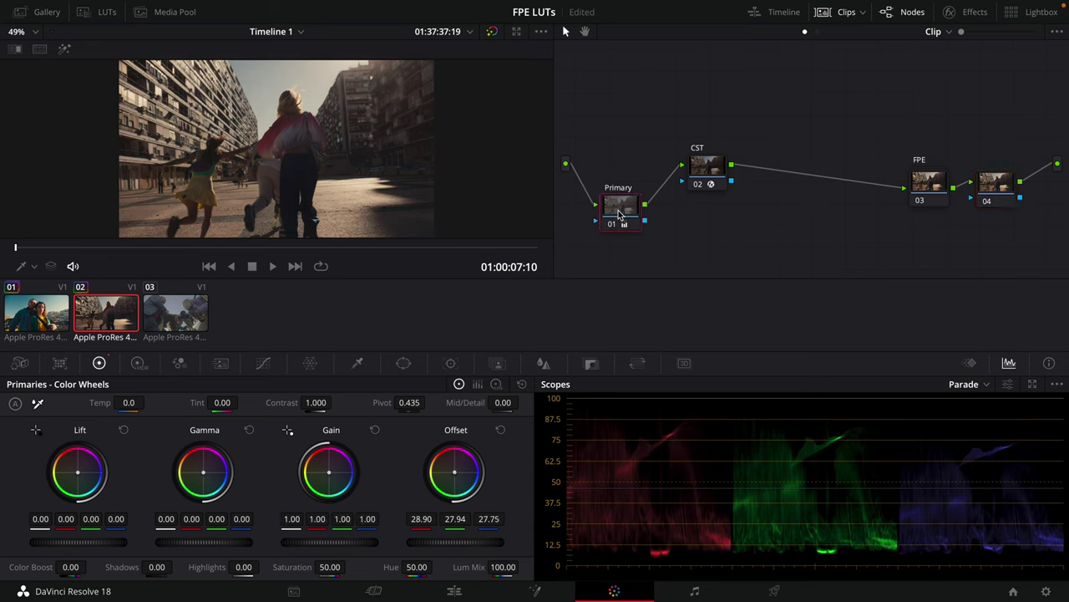
mouse_move(466, 541)
left_mouse_down()
mouse_move(475, 546)
mouse_move(456, 542)
left_mouse_up()
Apply clip 01's grade to clip 03 and set its Primary node's Offset to 28.45 red, 27.49 green and 27.30 blue
left_click(180, 316)
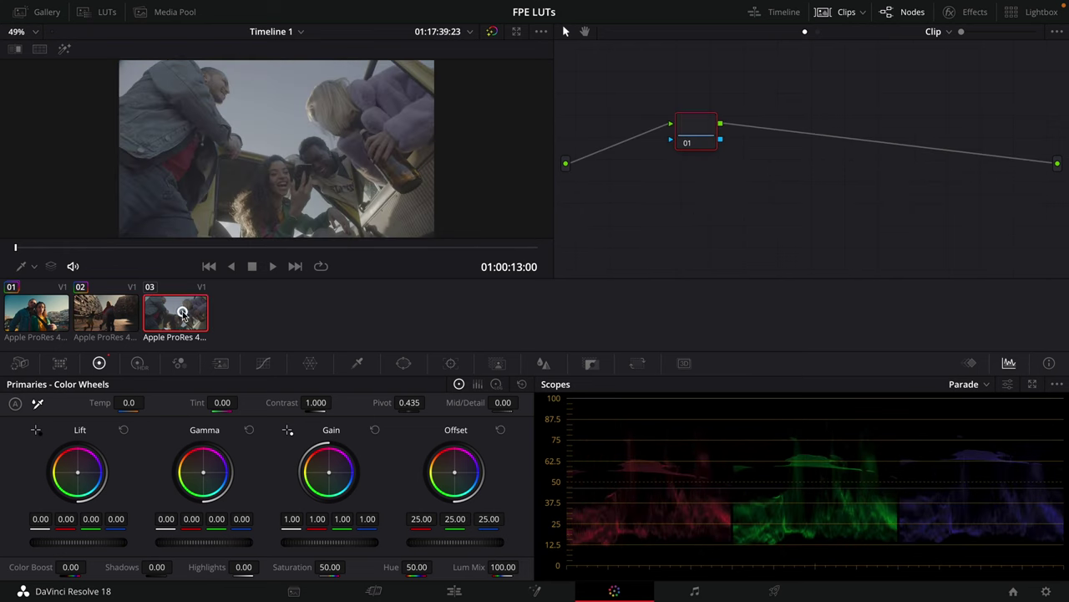
right_click(30, 313)
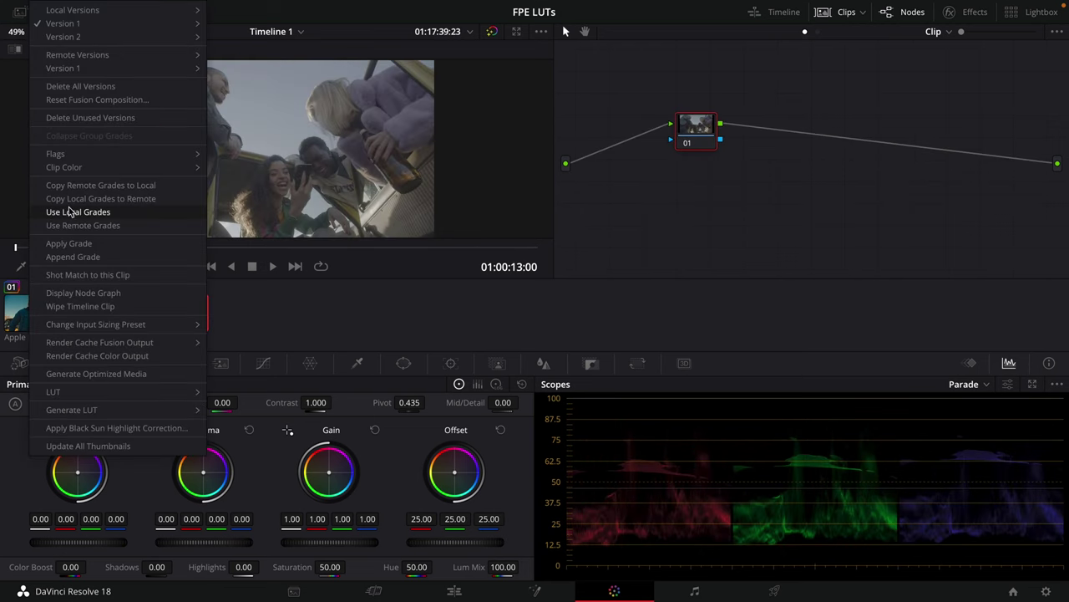
left_click(96, 243)
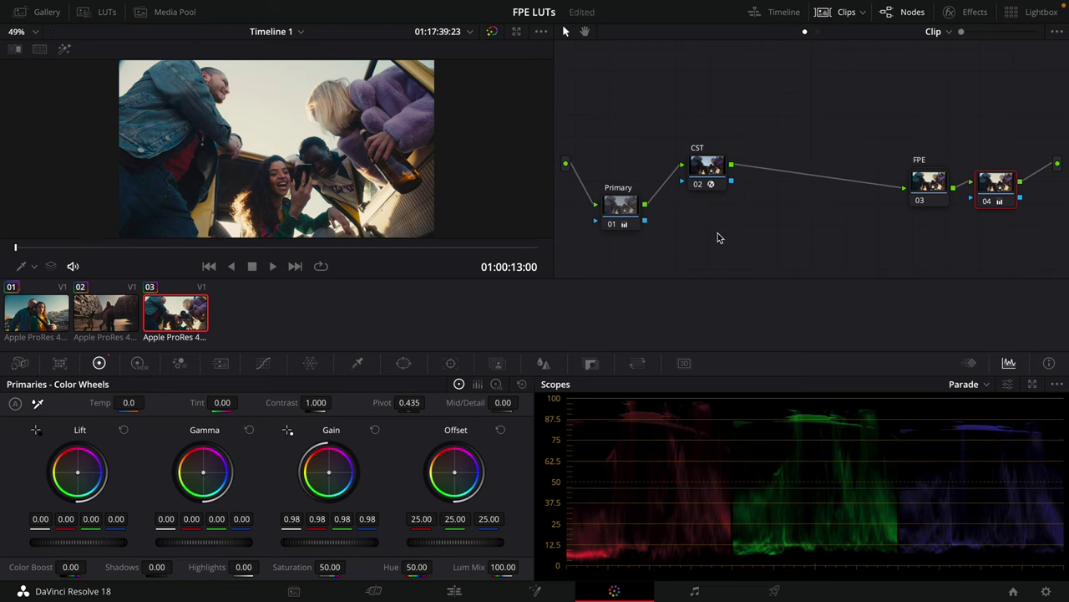
left_click(614, 209)
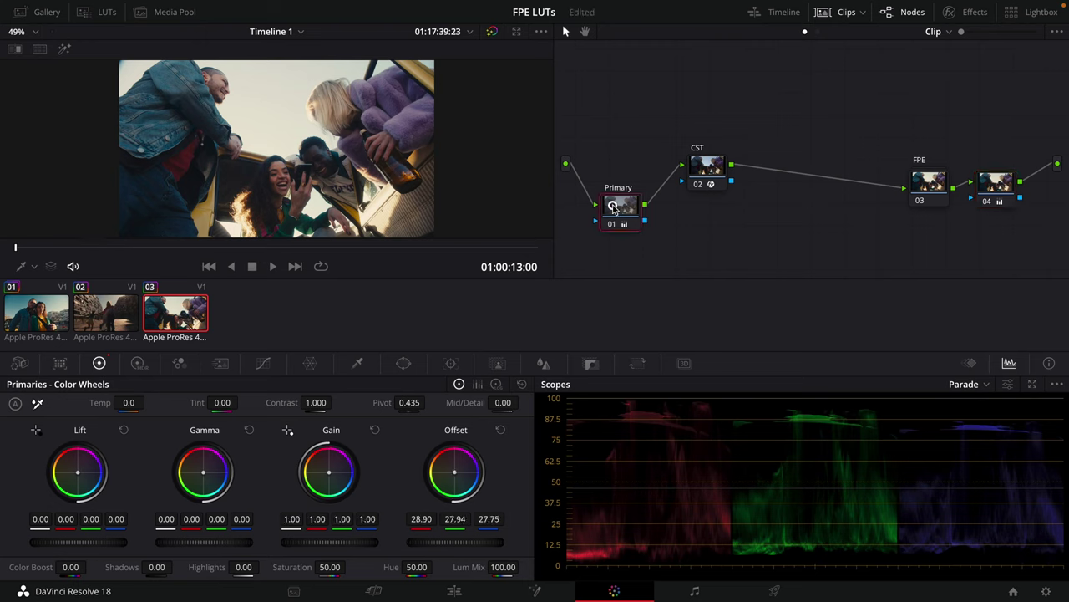
left_click_drag(458, 541, 426, 546)
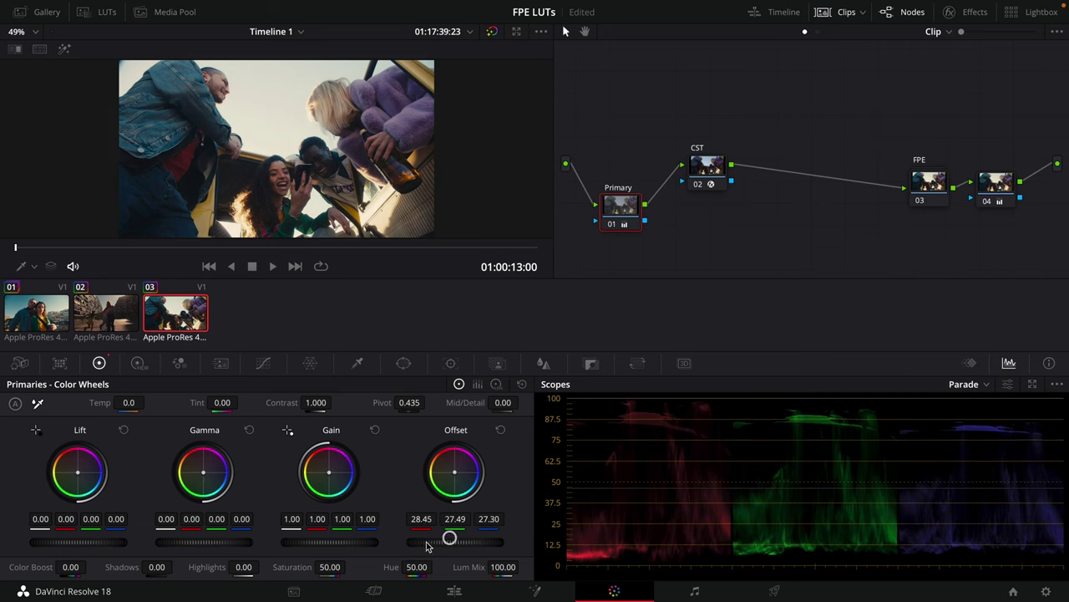